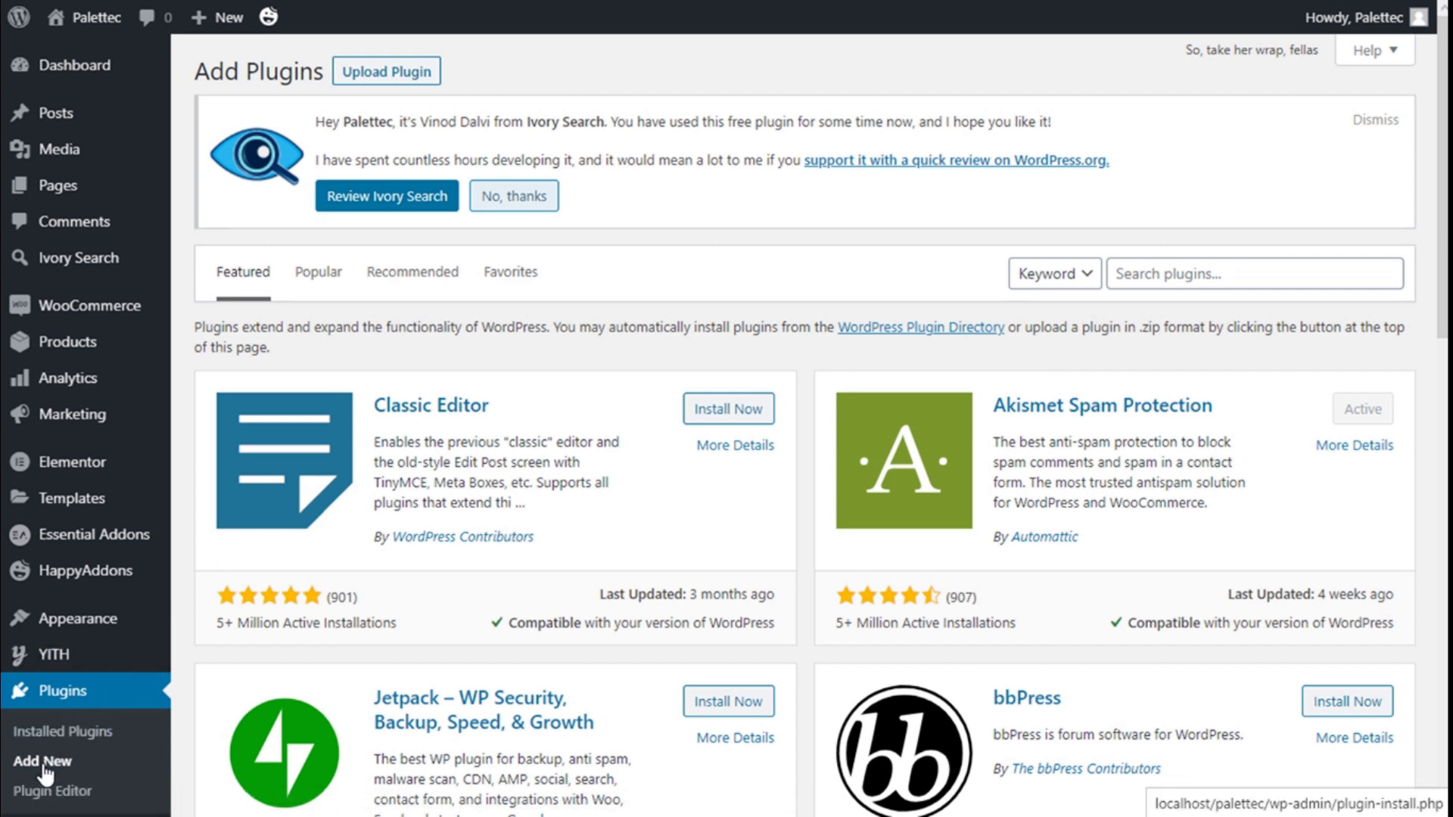
- Click into the Search plugins box on the Add Plugins page
left_click(1178, 276)
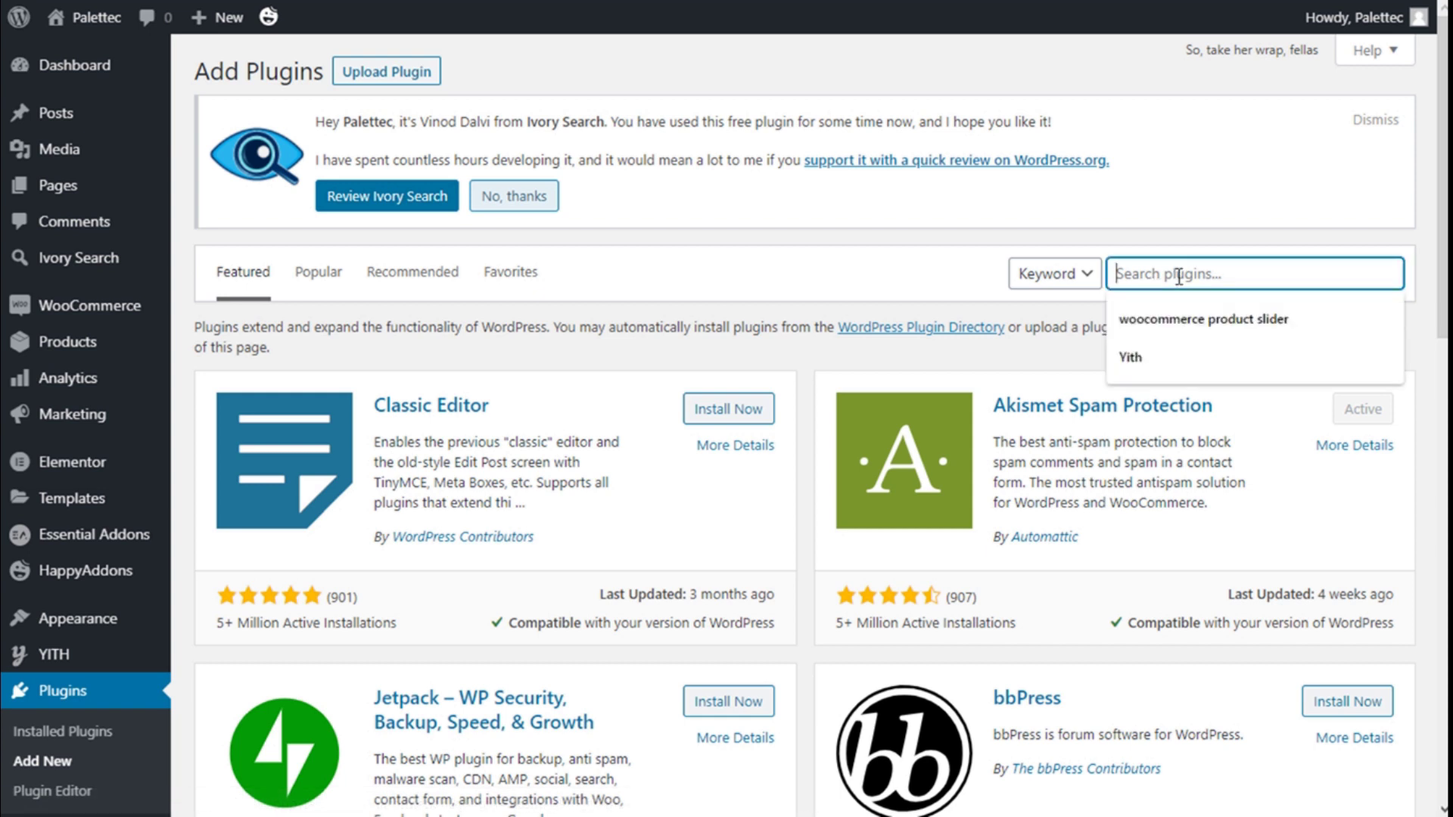
- Search 'yith compare', then install and activate YITH WooCommerce Compare
type("yith c")
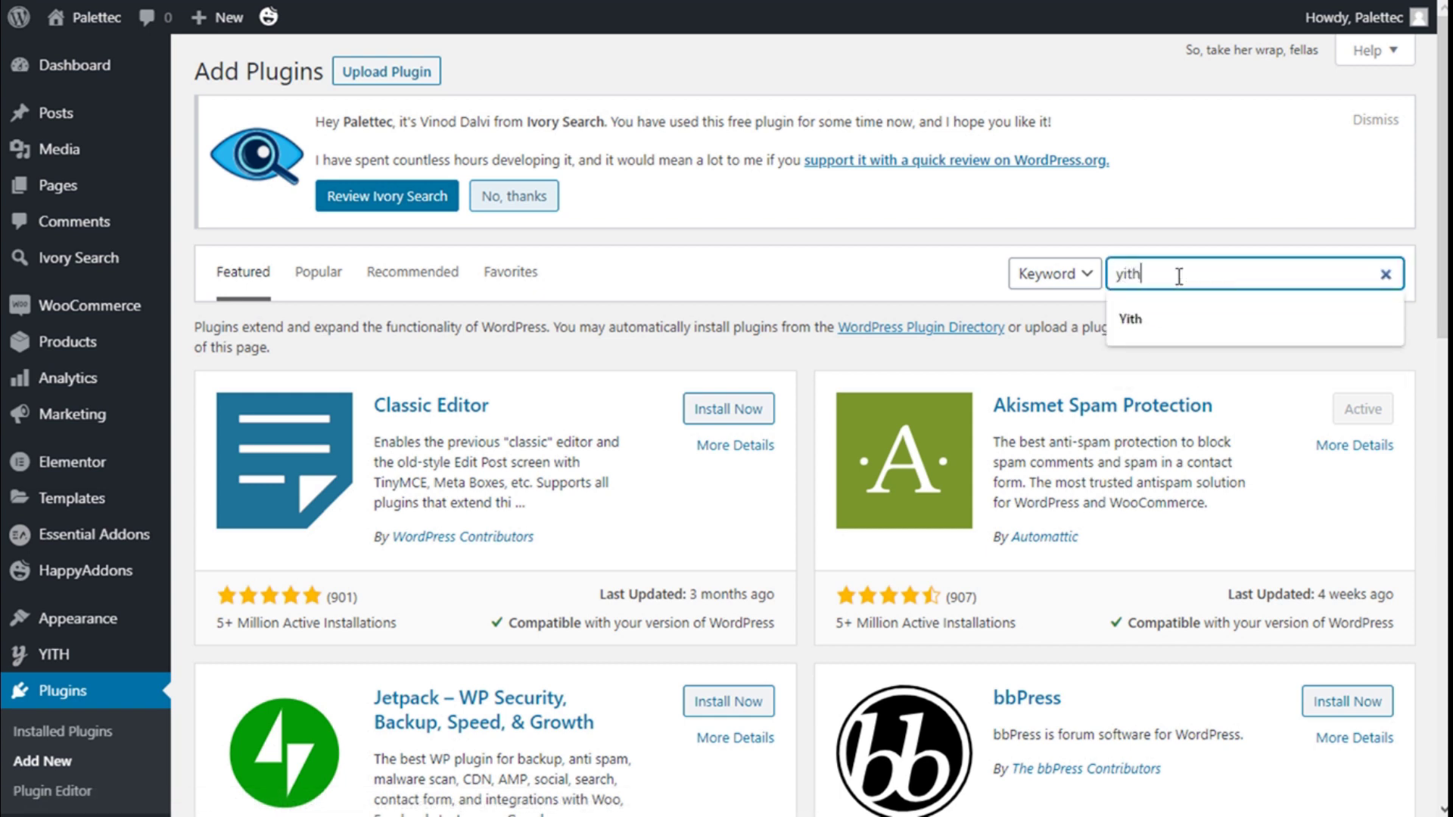
type("ompare")
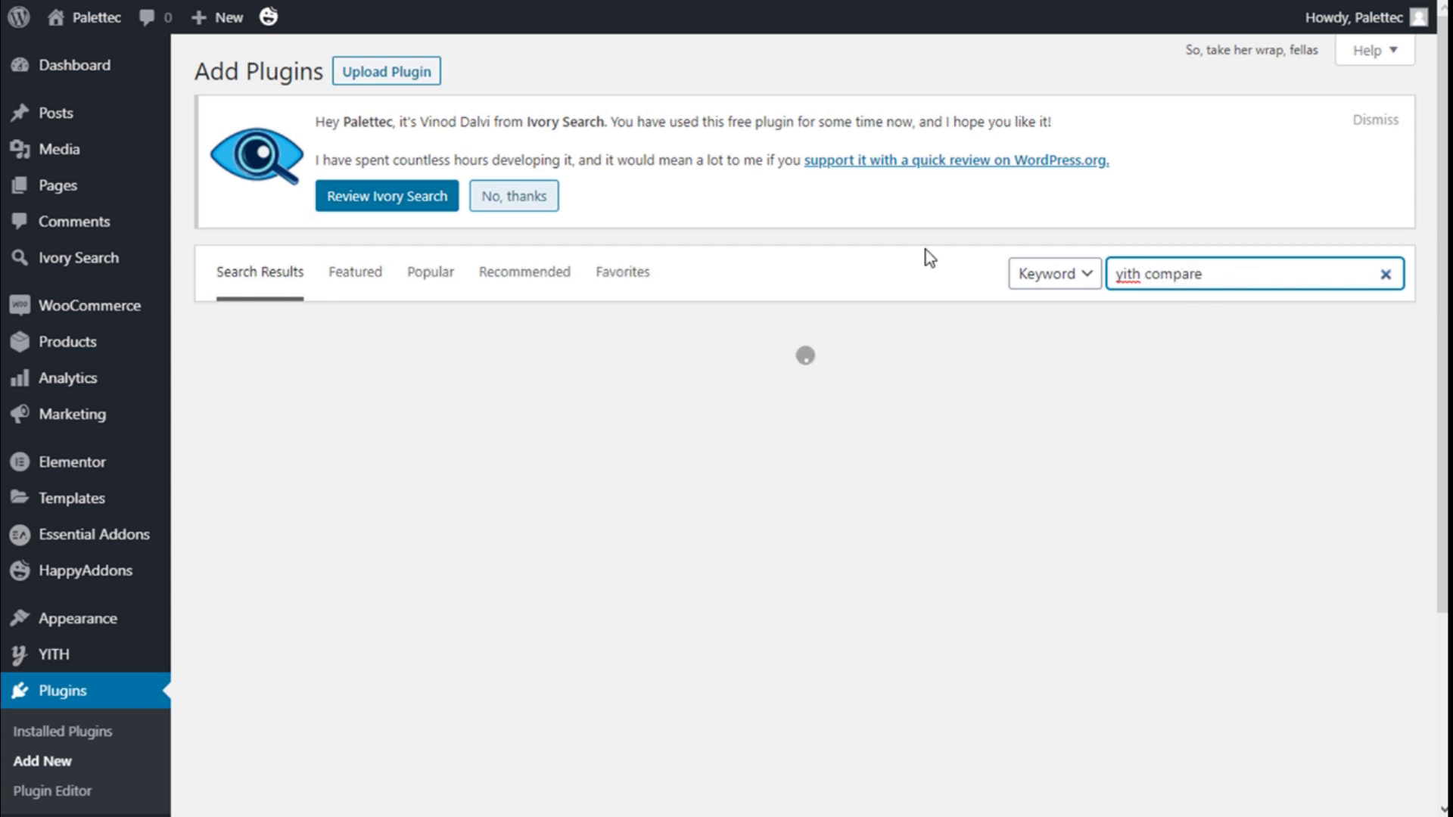
scroll(927, 256, "down", 1)
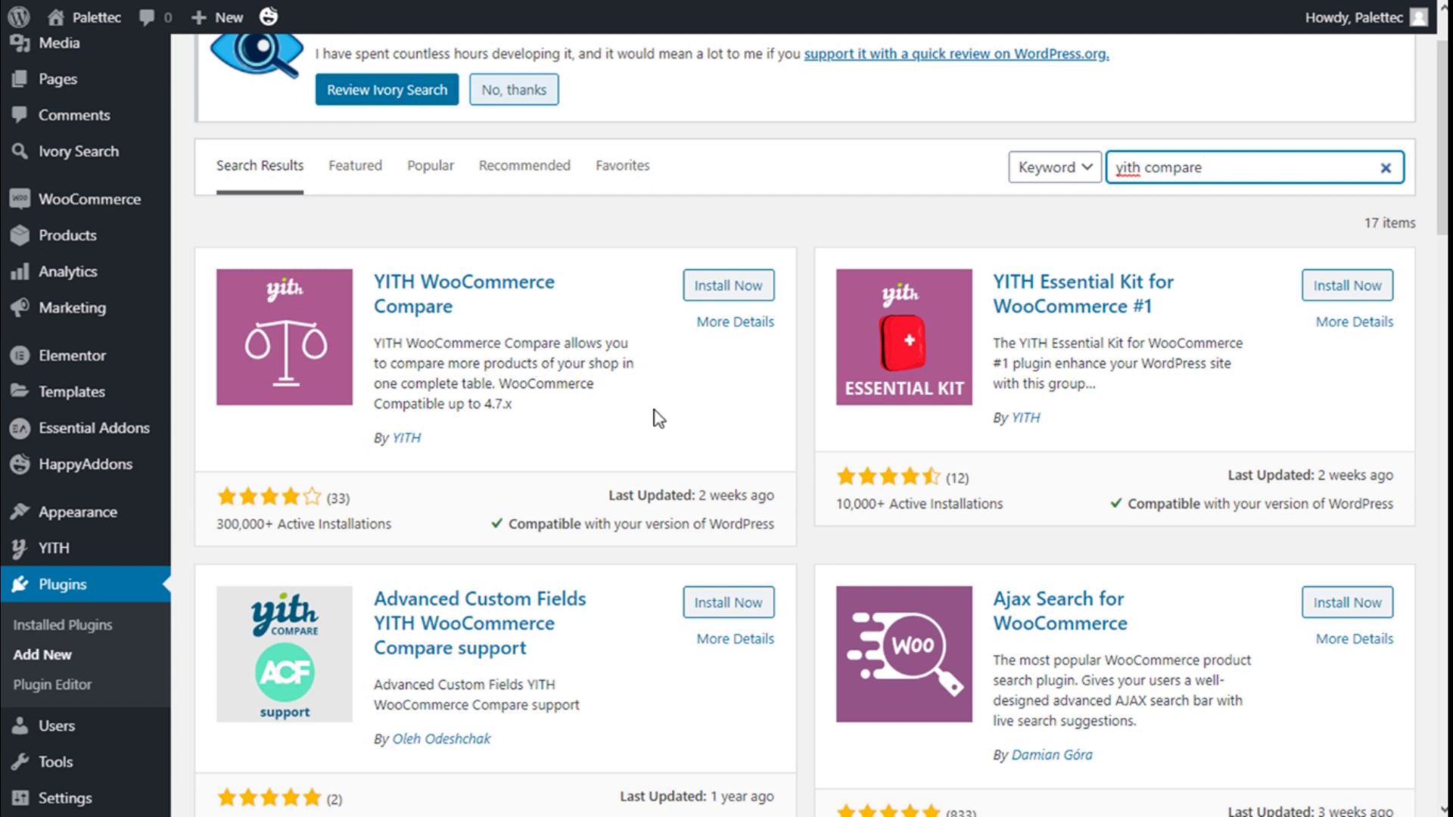
left_click(728, 296)
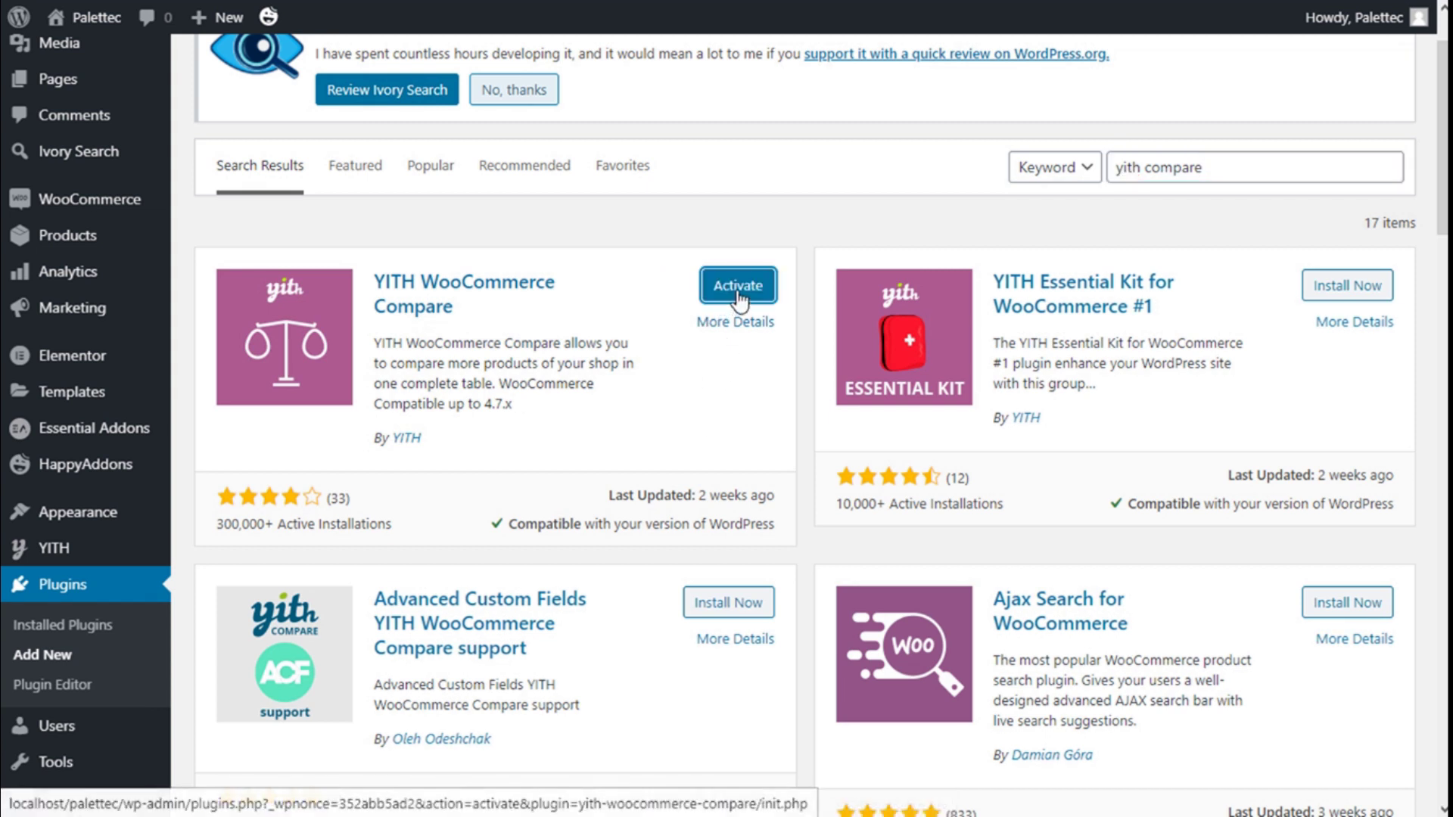
left_click(737, 291)
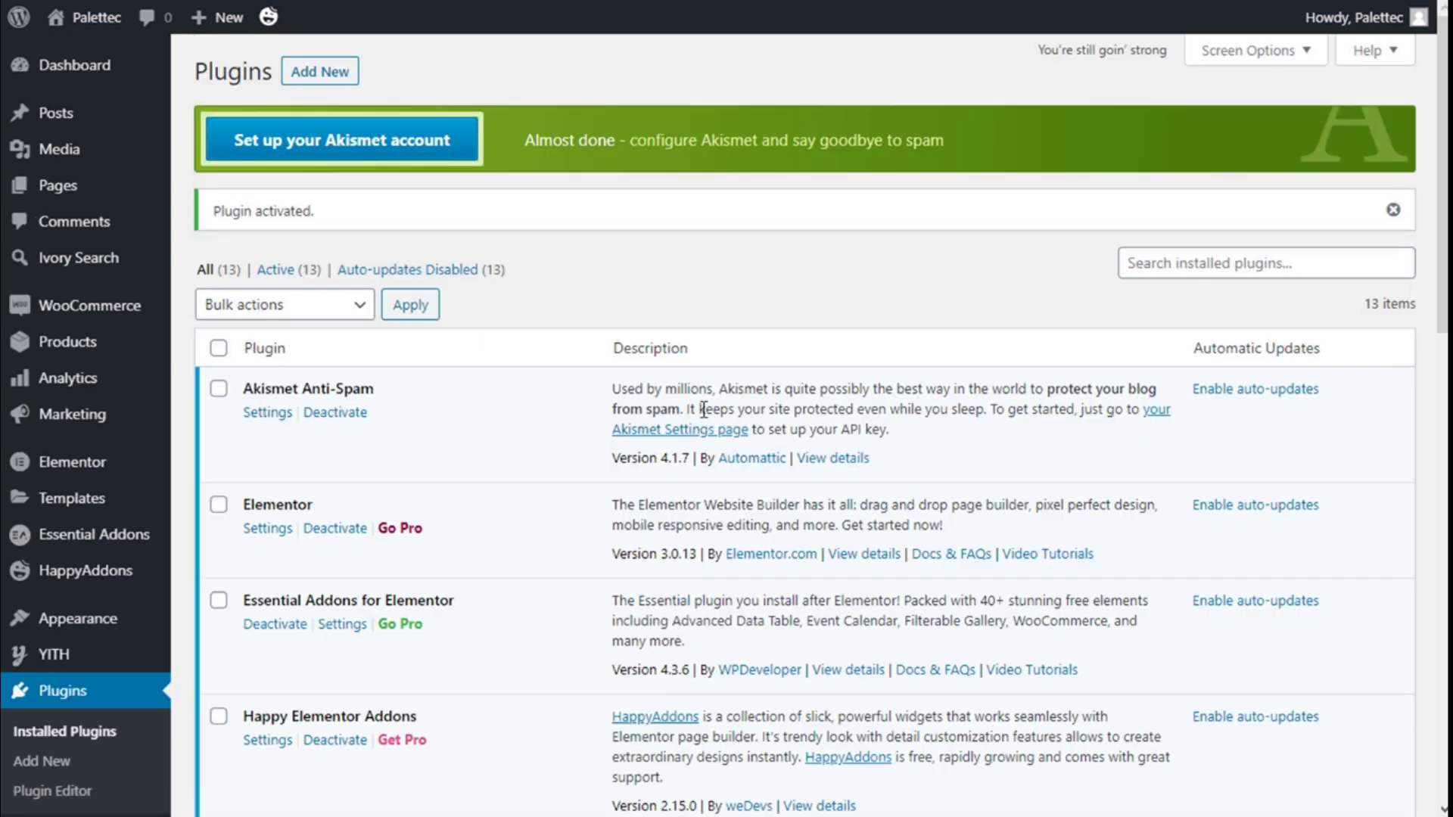
- Go to the YITH Compare settings page from the admin sidebar
scroll(519, 393, "down", 3)
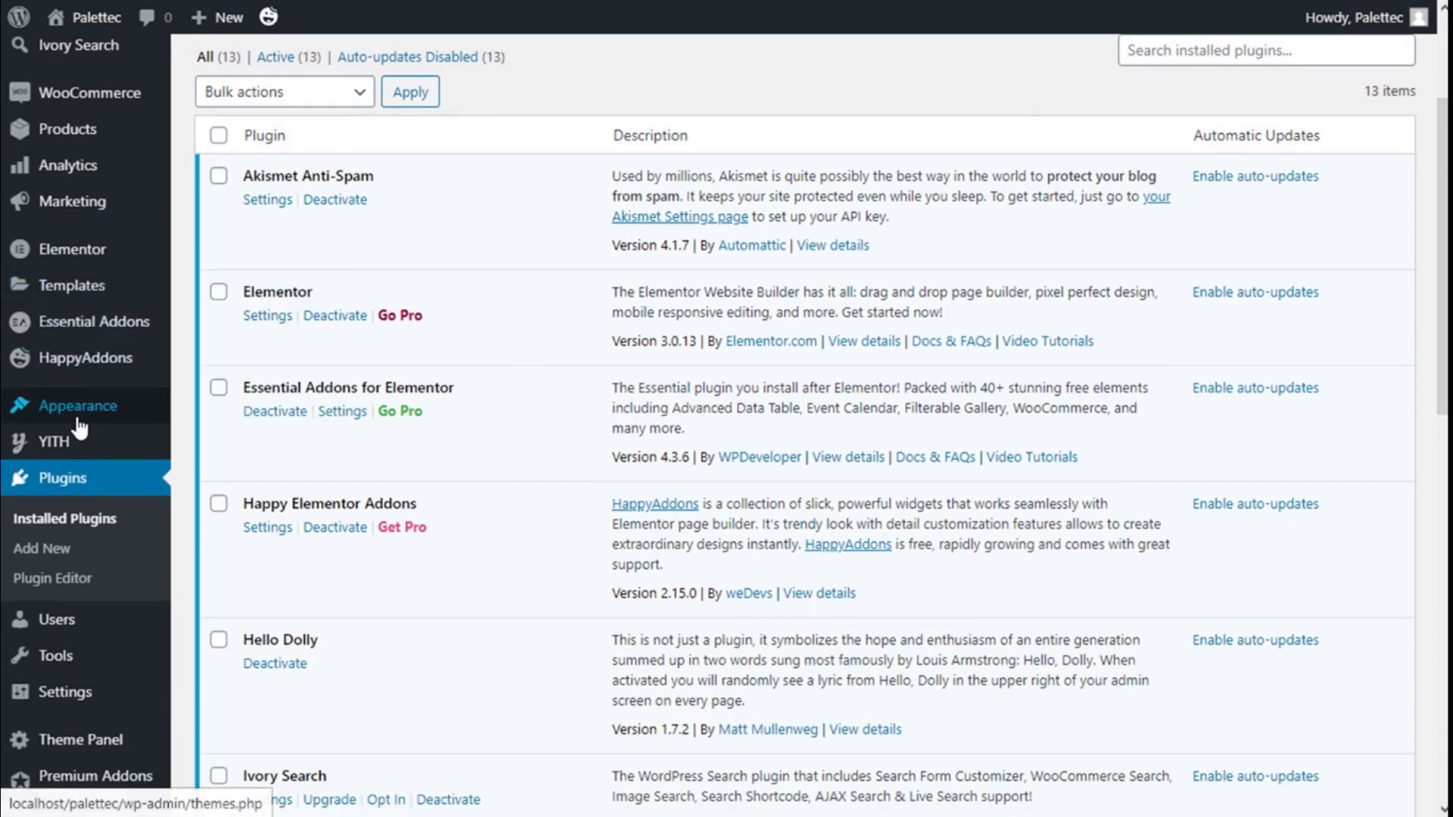
mouse_move(47, 451)
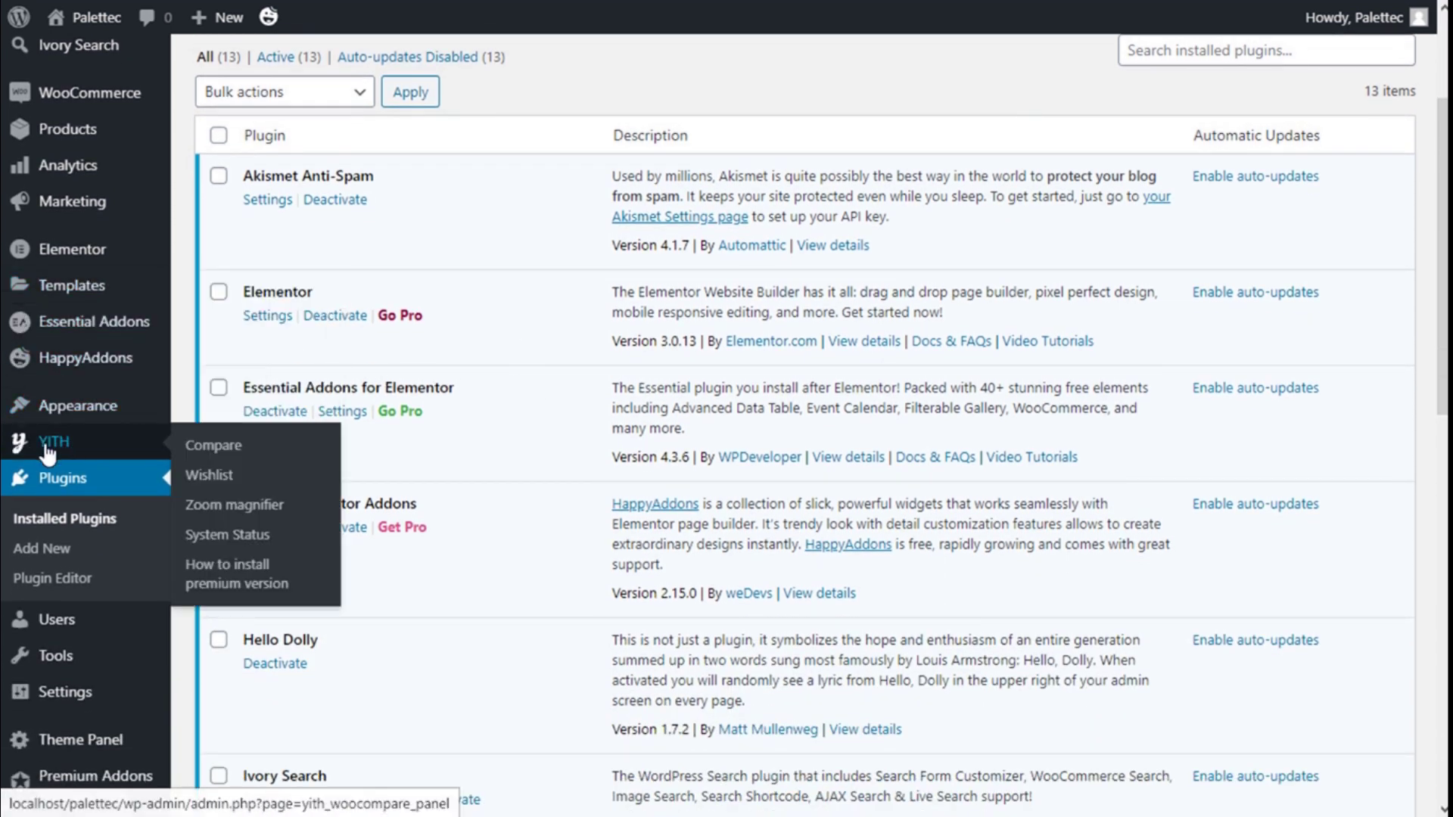
left_click(204, 459)
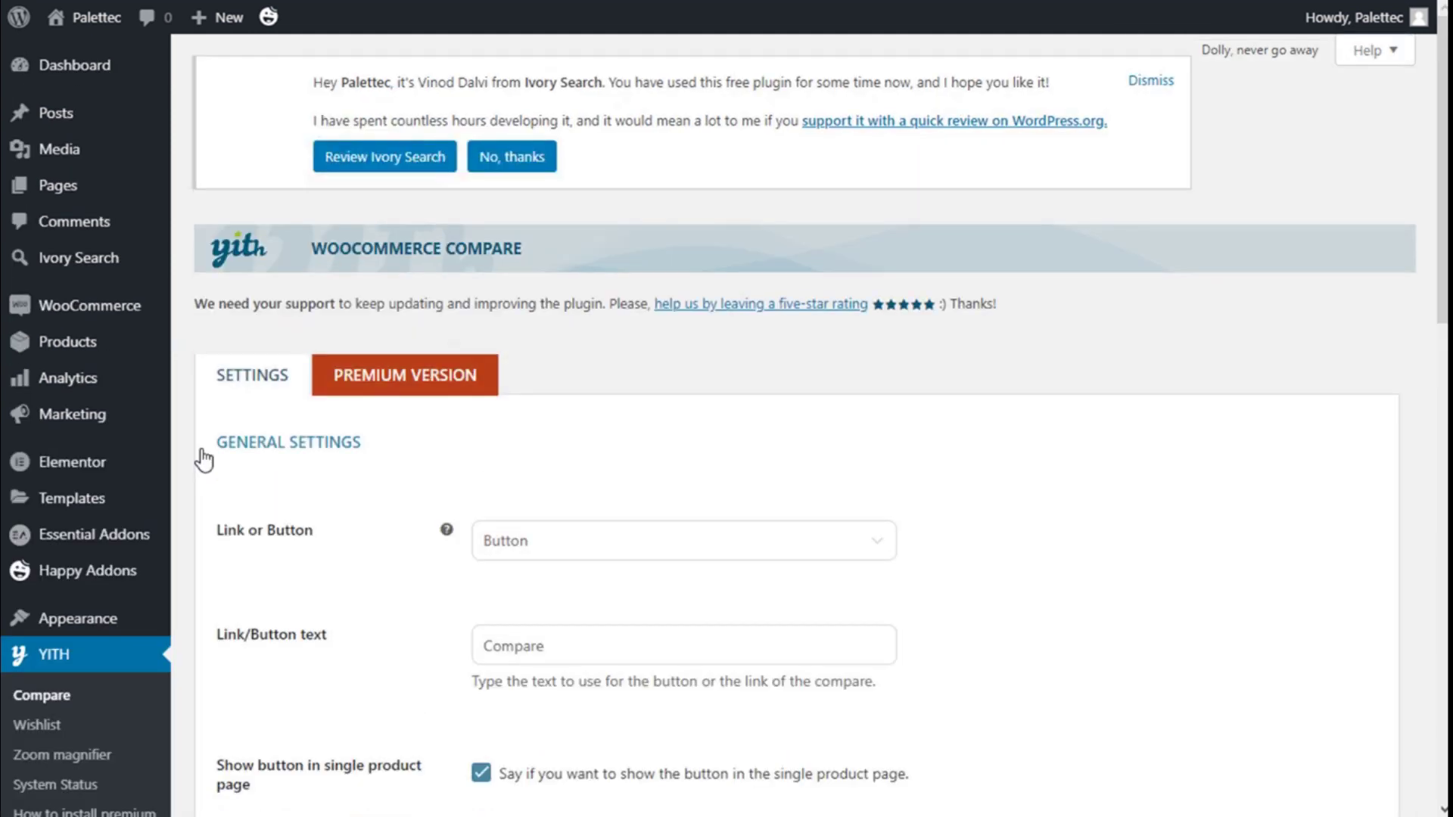
- Keep the comparison trigger set to Button in the Link or Button dropdown
scroll(621, 371, "down", 1)
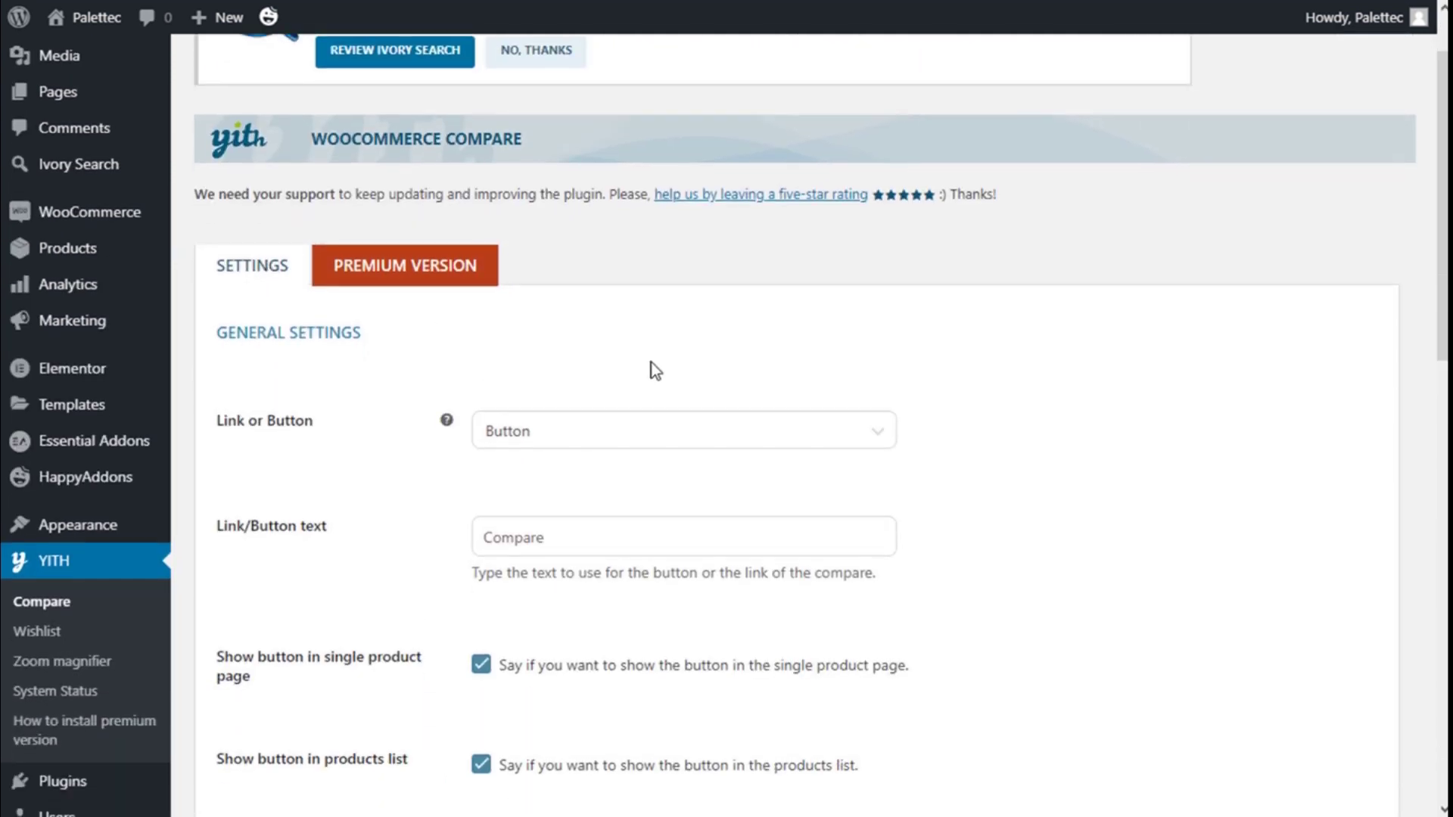
scroll(756, 333, "up", 1)
scroll(610, 328, "down", 3)
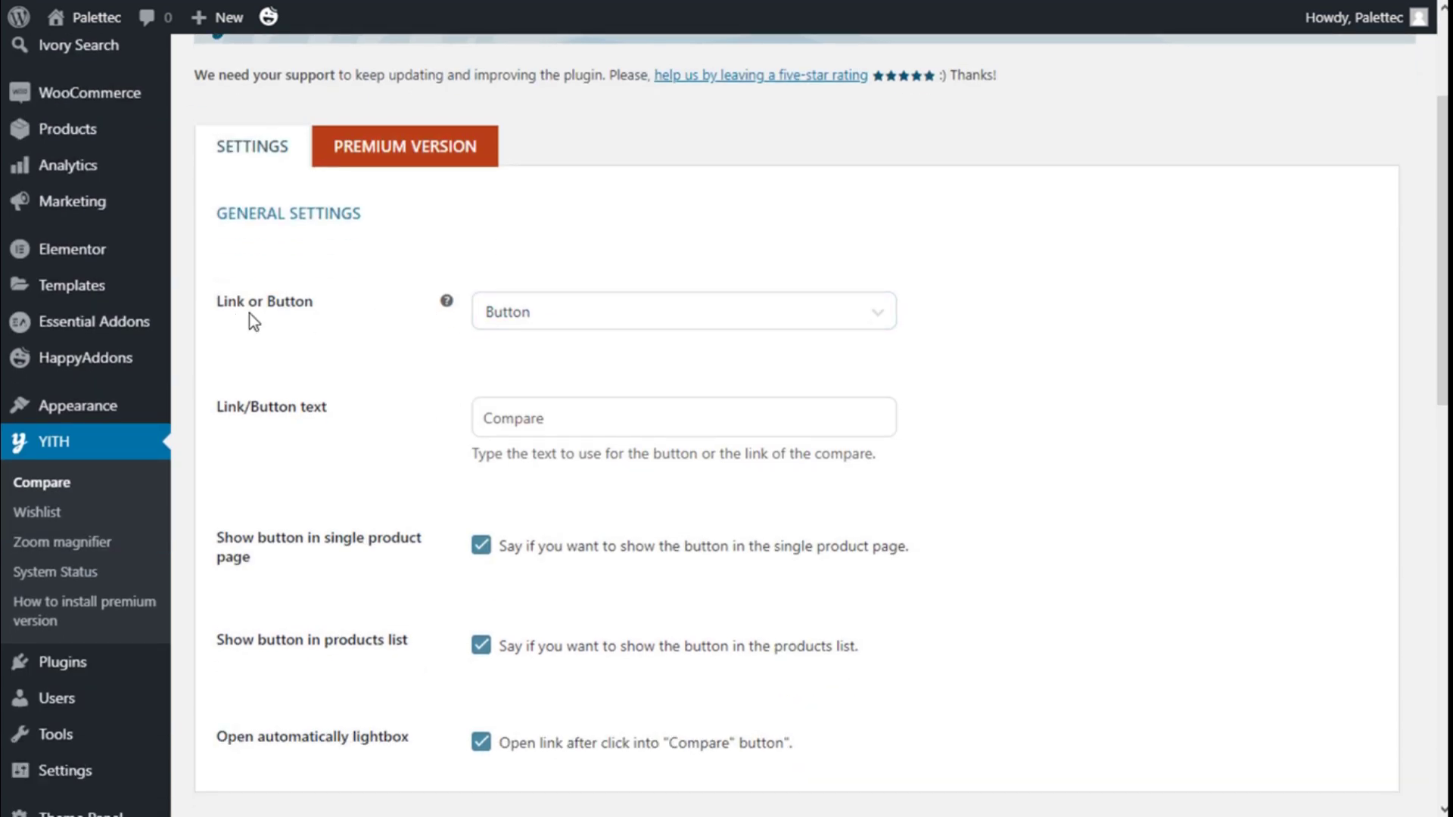
left_click(543, 316)
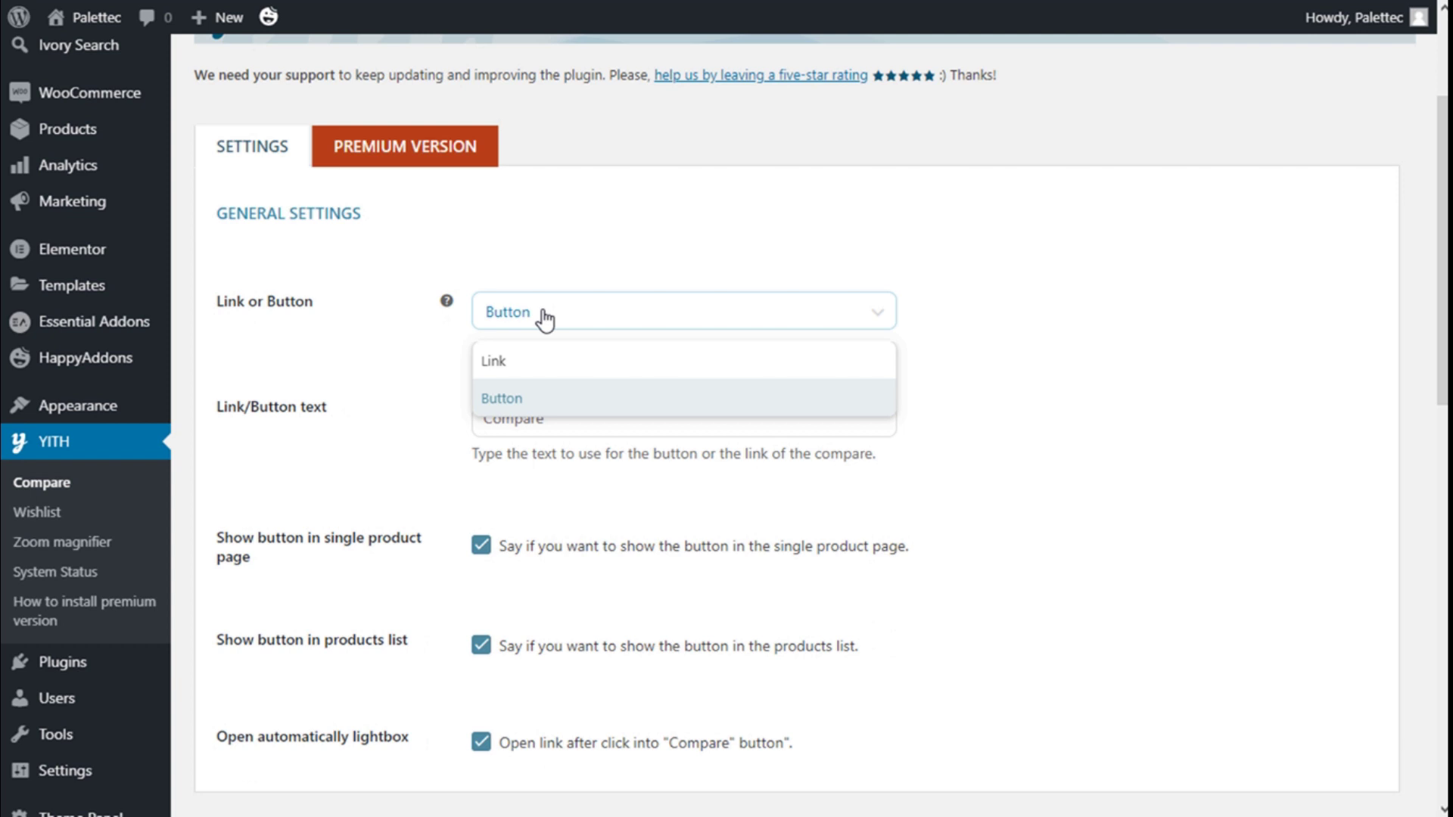
left_click(512, 413)
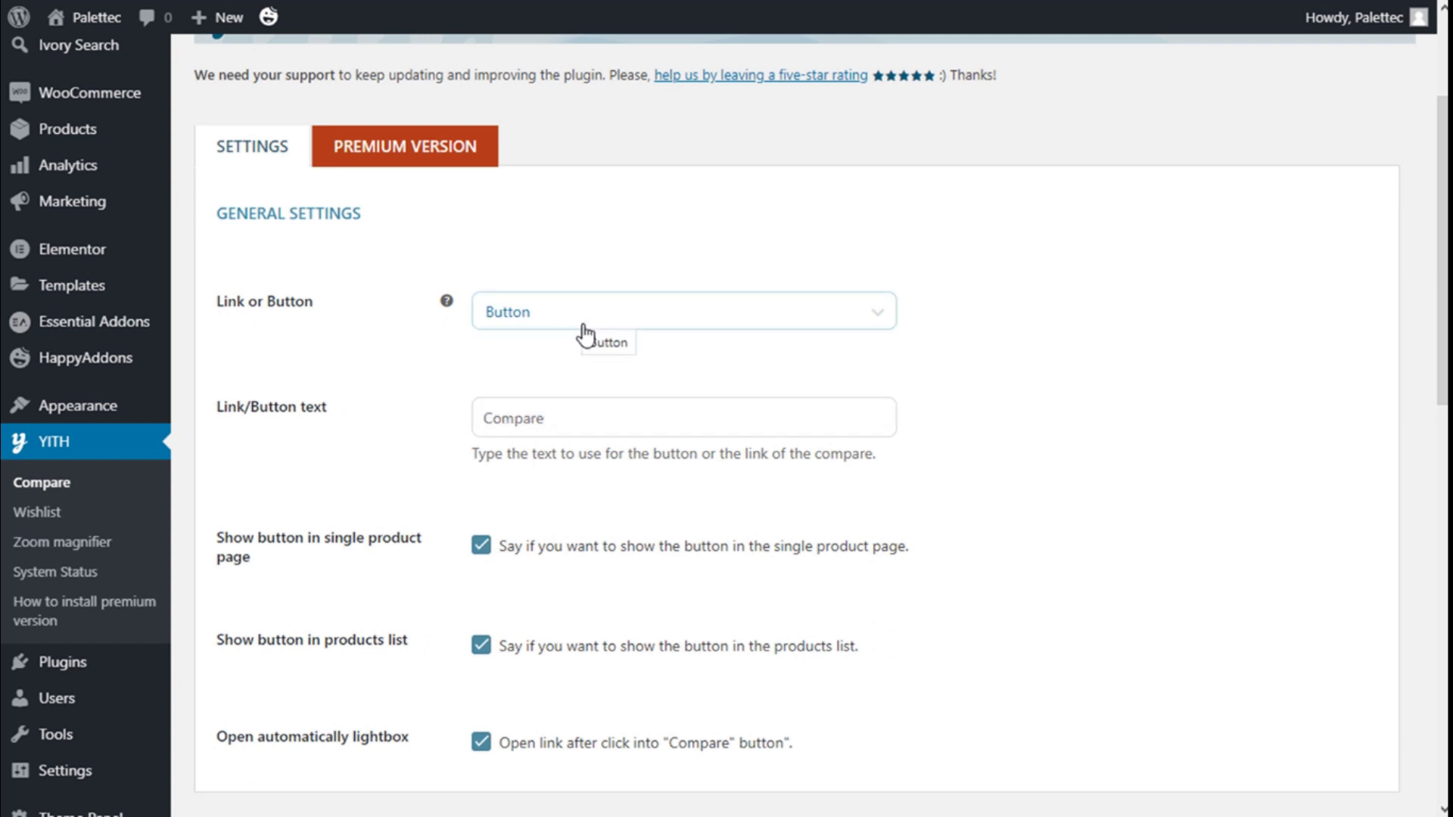
- Check the Compare button label text and review the remaining comparison-table settings
scroll(583, 331, "down", 2)
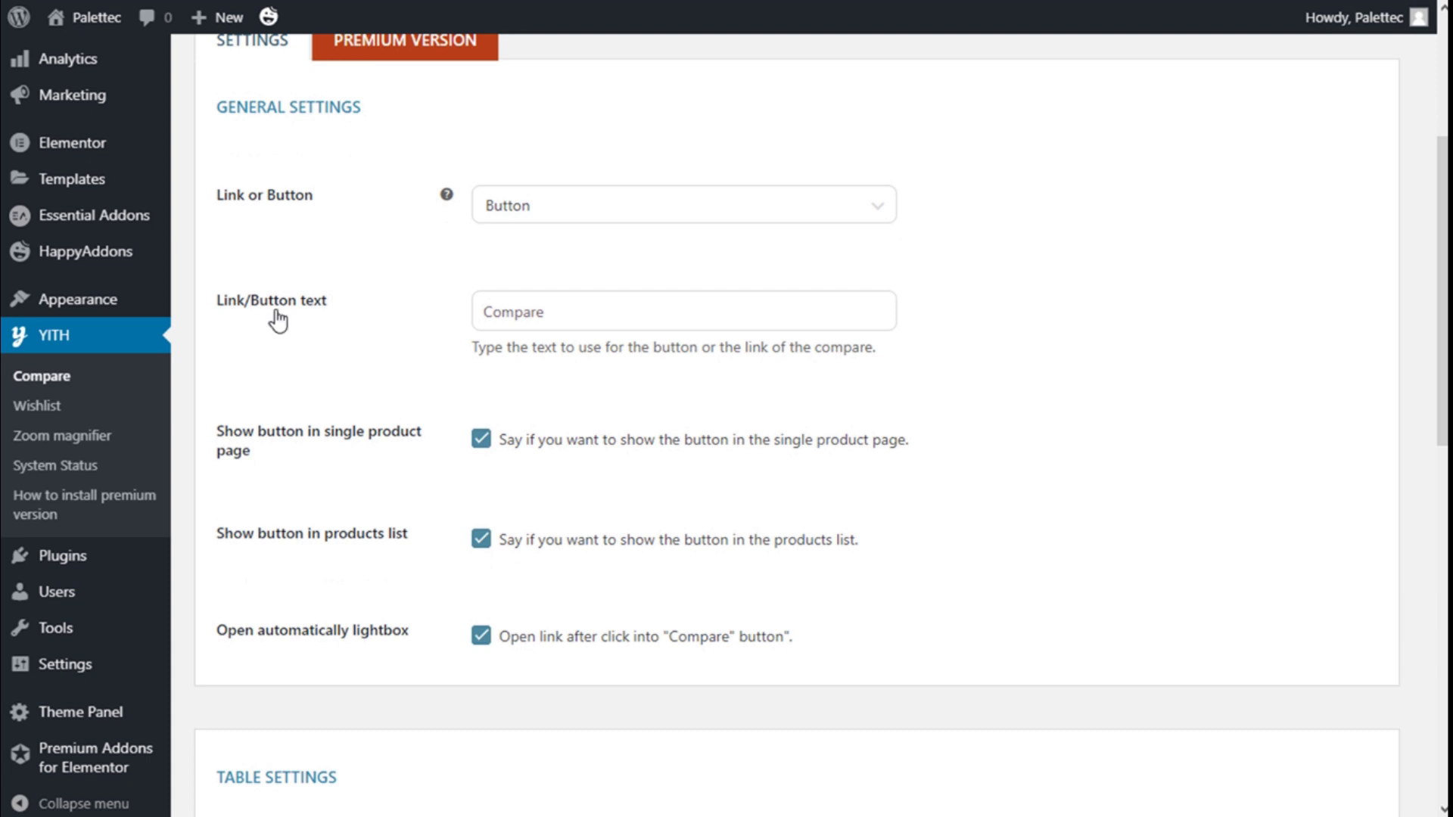
left_click(560, 320)
scroll(565, 366, "down", 2)
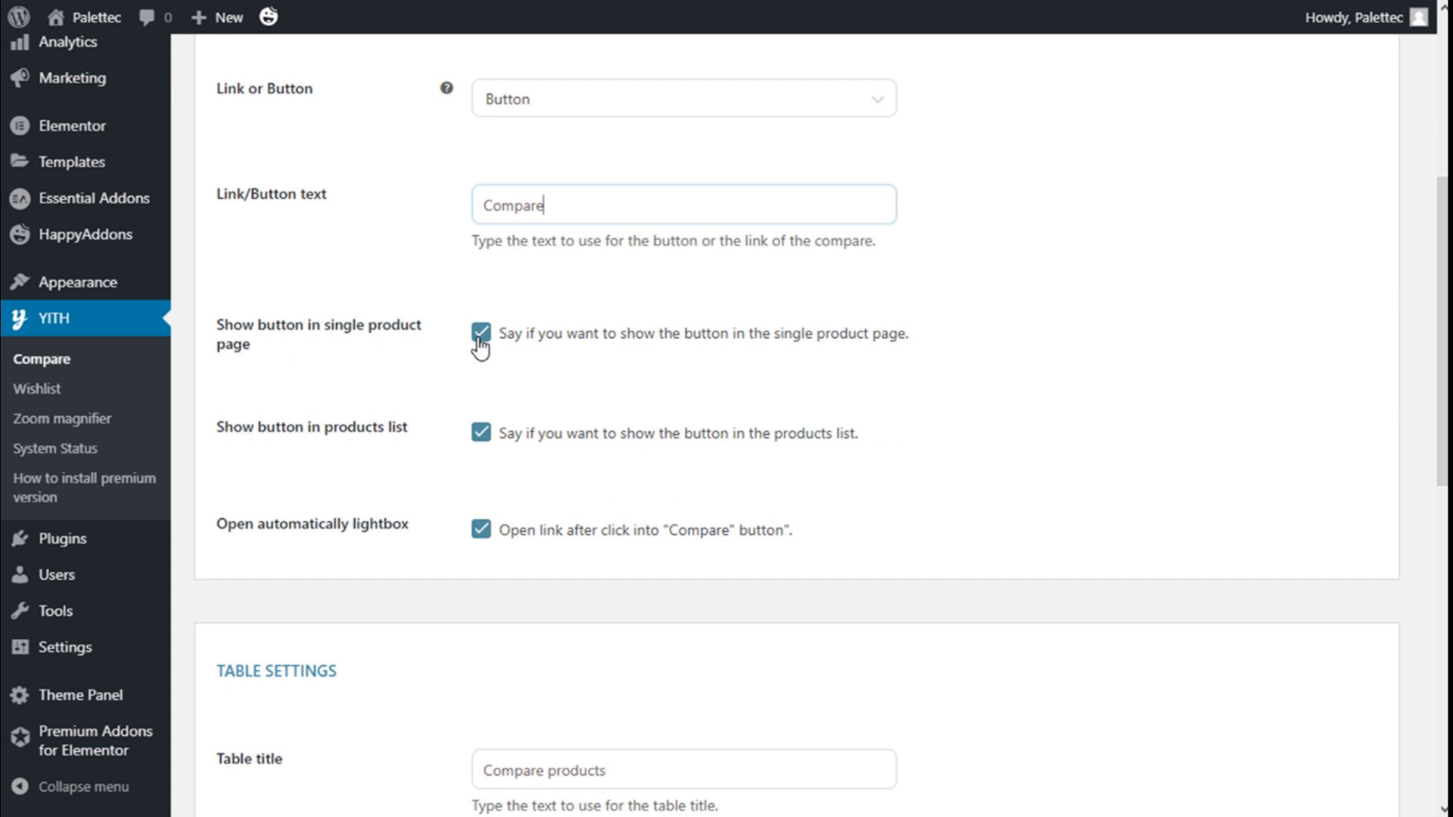
scroll(469, 337, "down", 2)
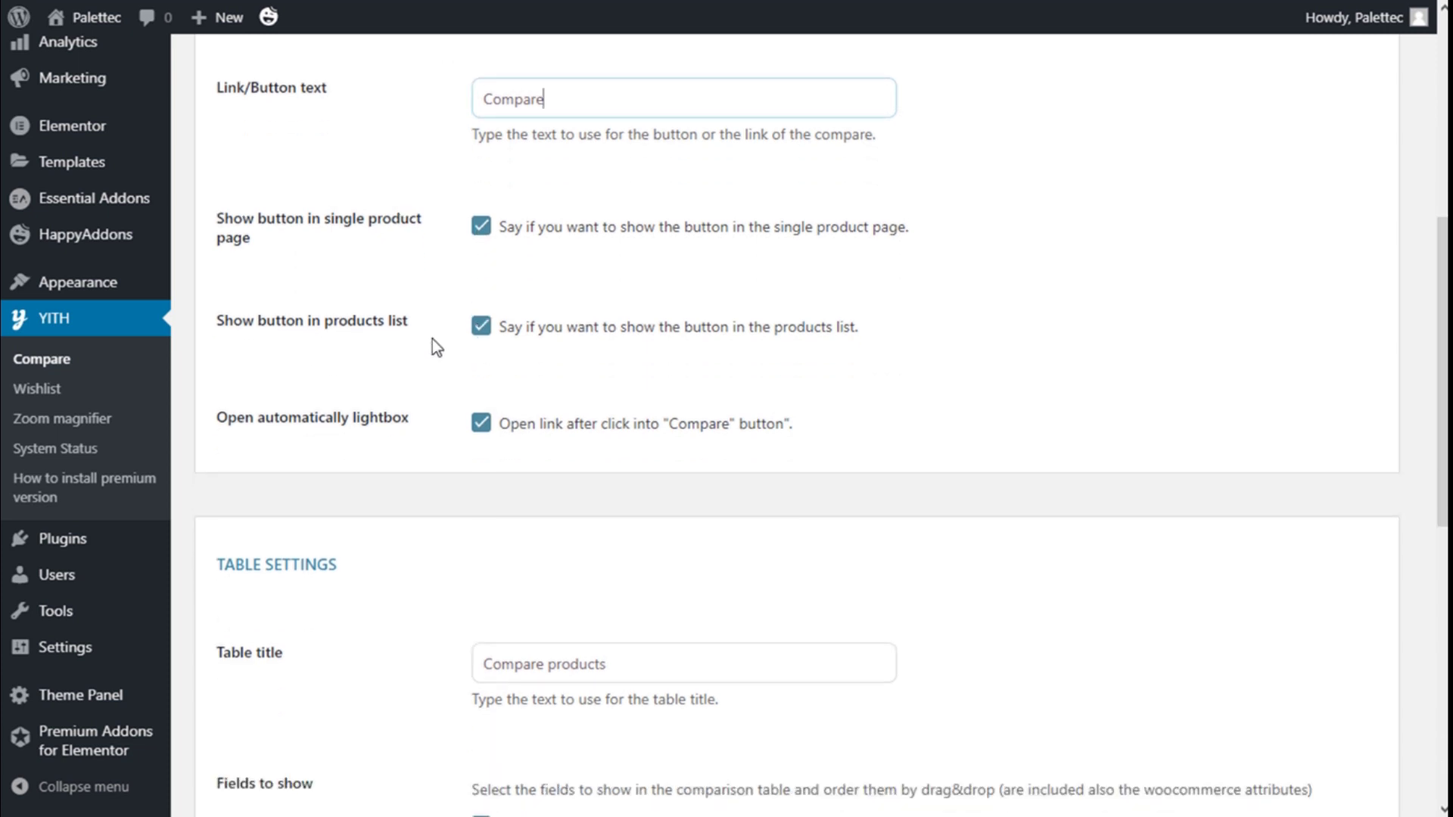
scroll(495, 340, "down", 1)
scroll(497, 338, "down", 1)
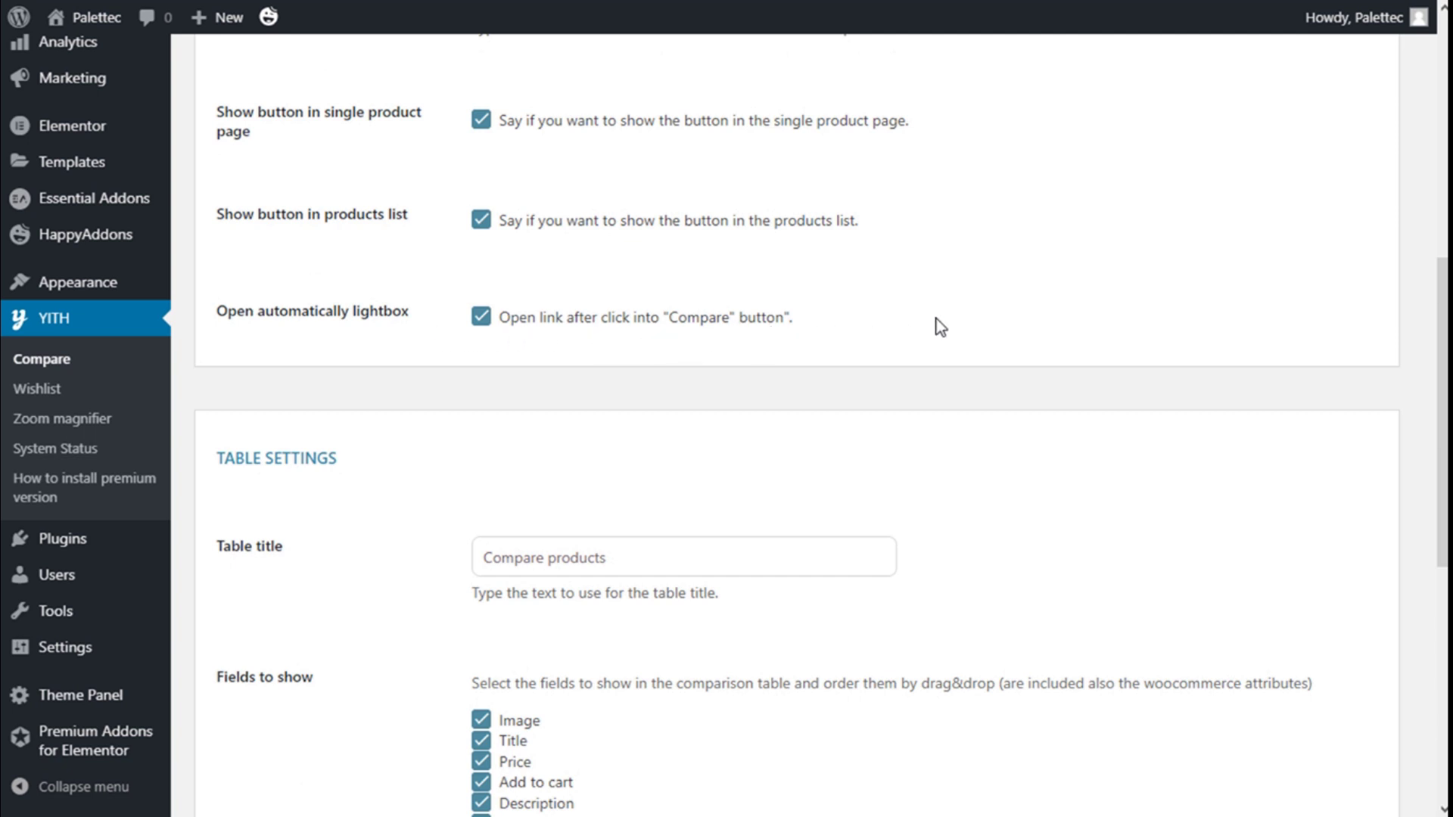
scroll(938, 325, "down", 8)
scroll(938, 326, "up", 2)
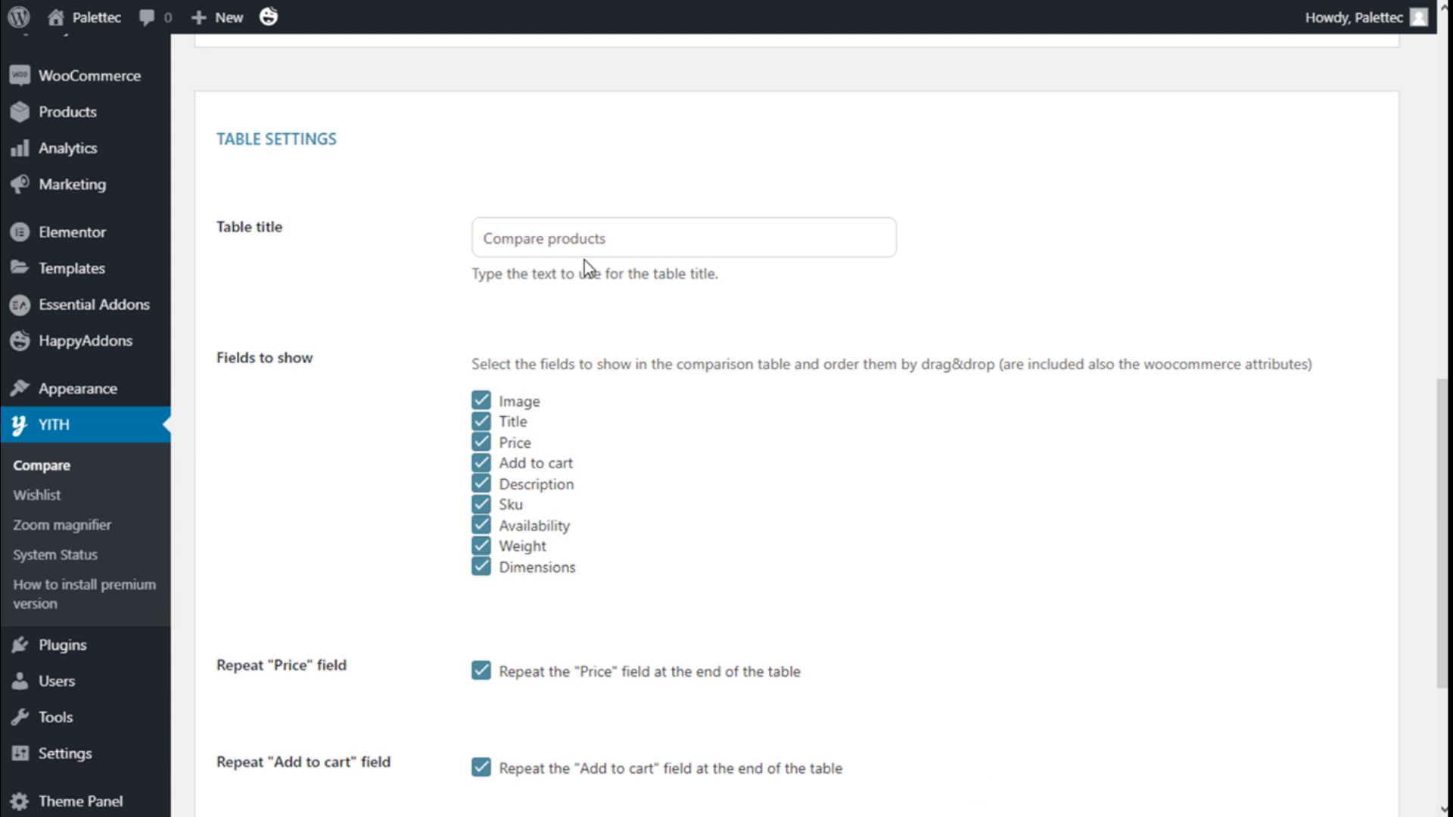
scroll(652, 241, "down", 1)
scroll(652, 240, "down", 2)
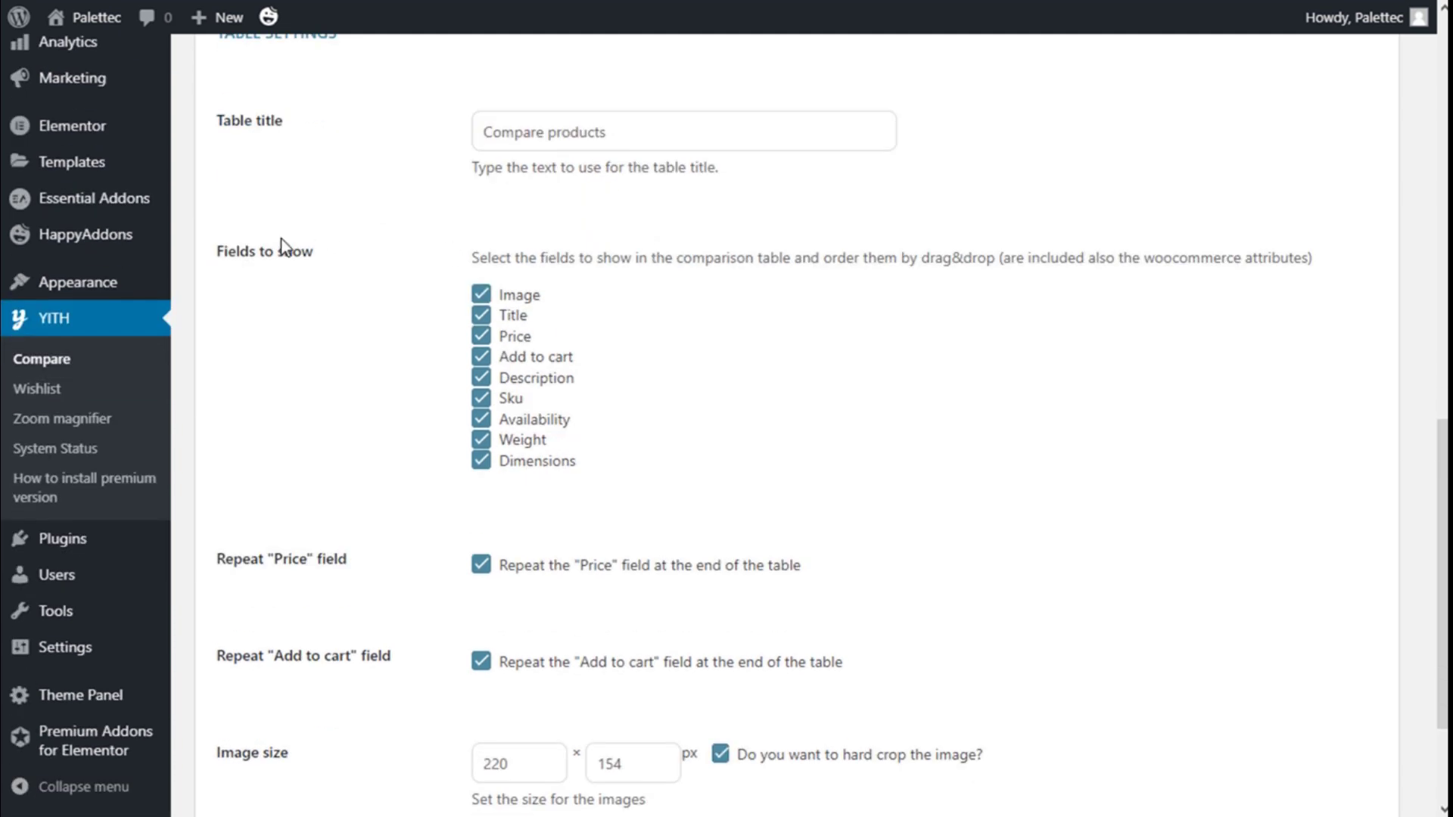
scroll(1362, 274, "down", 3)
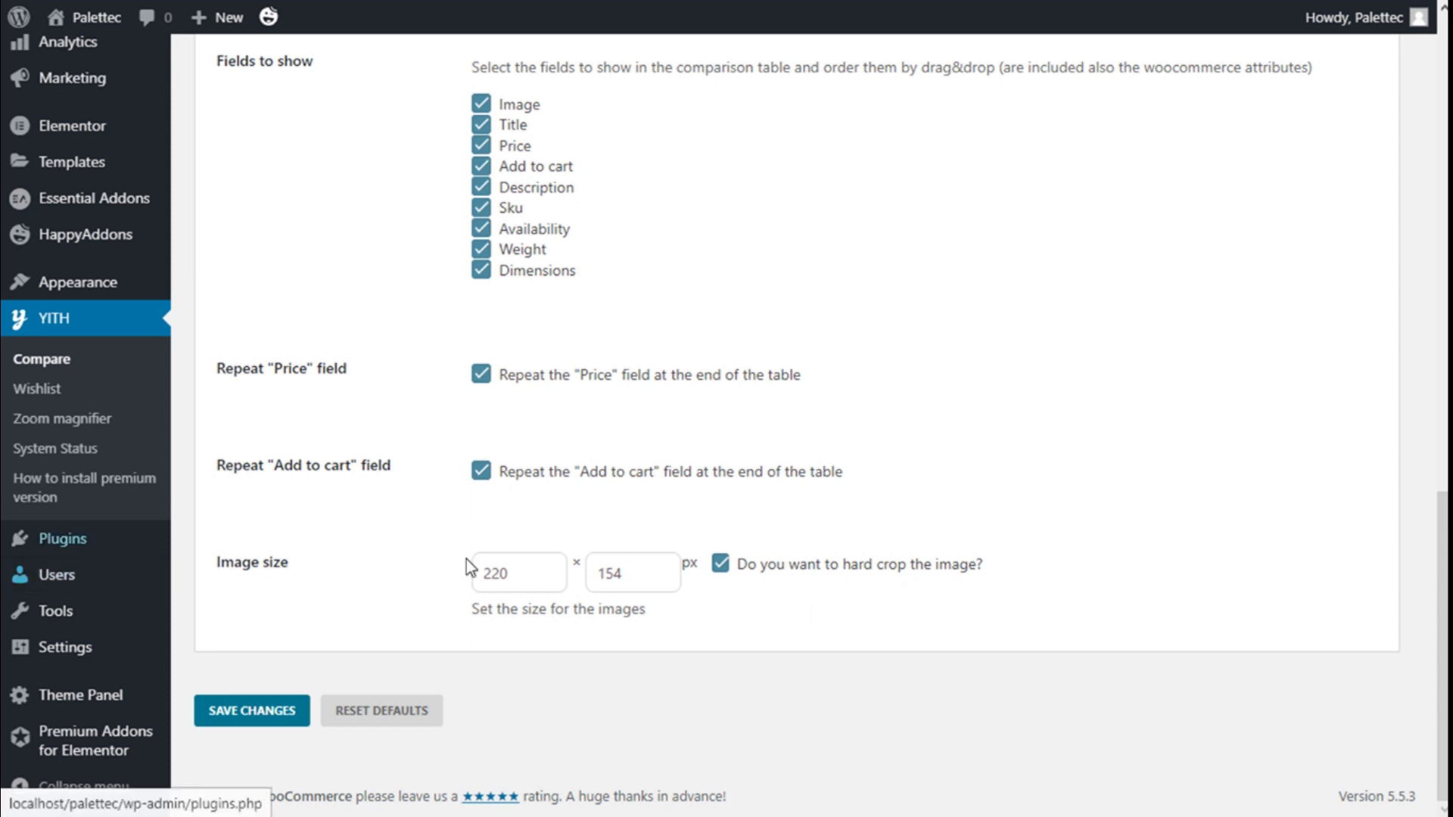
left_click(281, 720)
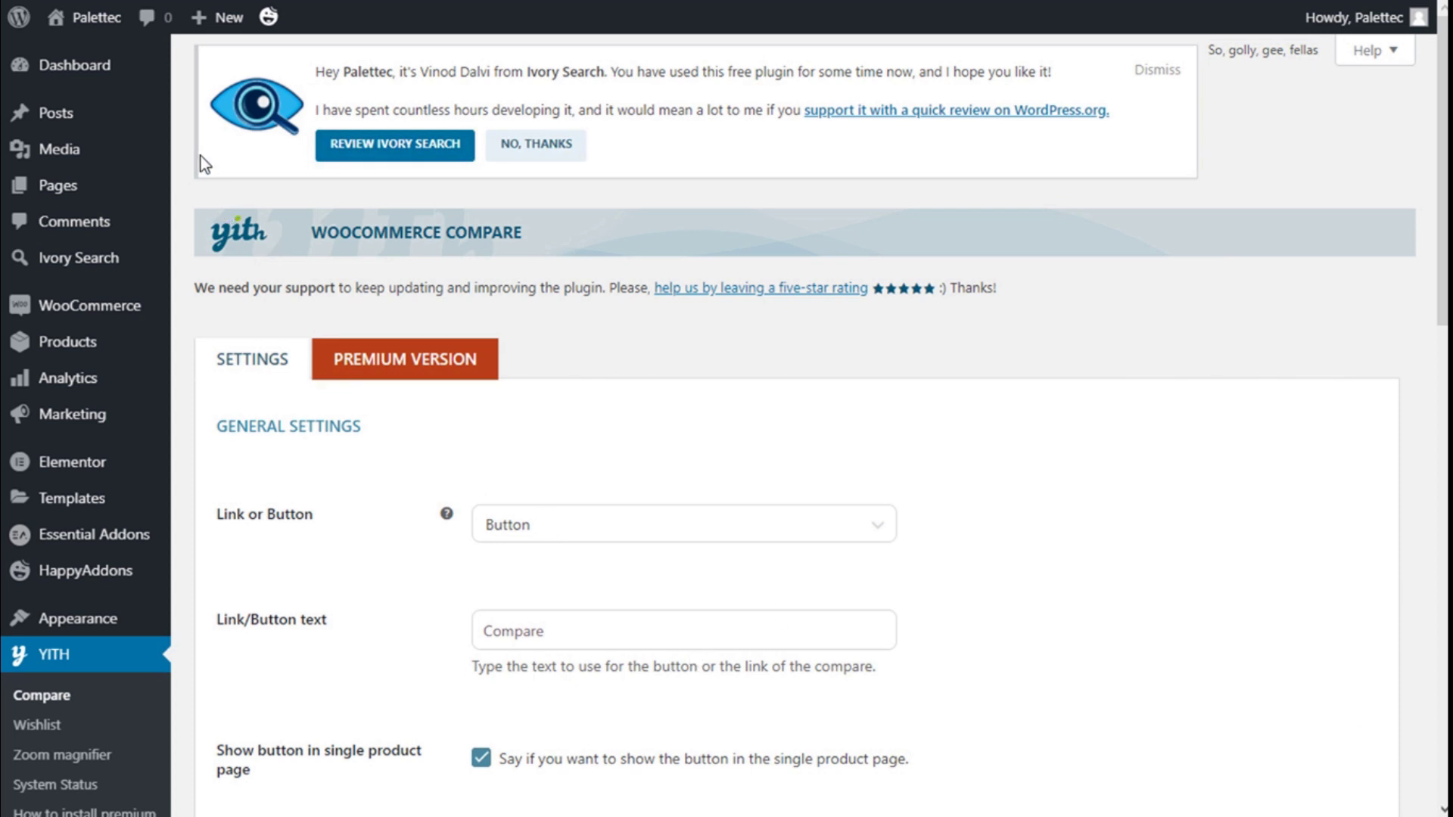
- Scroll to the shop's product grid and click Compare under Product 2
mouse_move(98, 34)
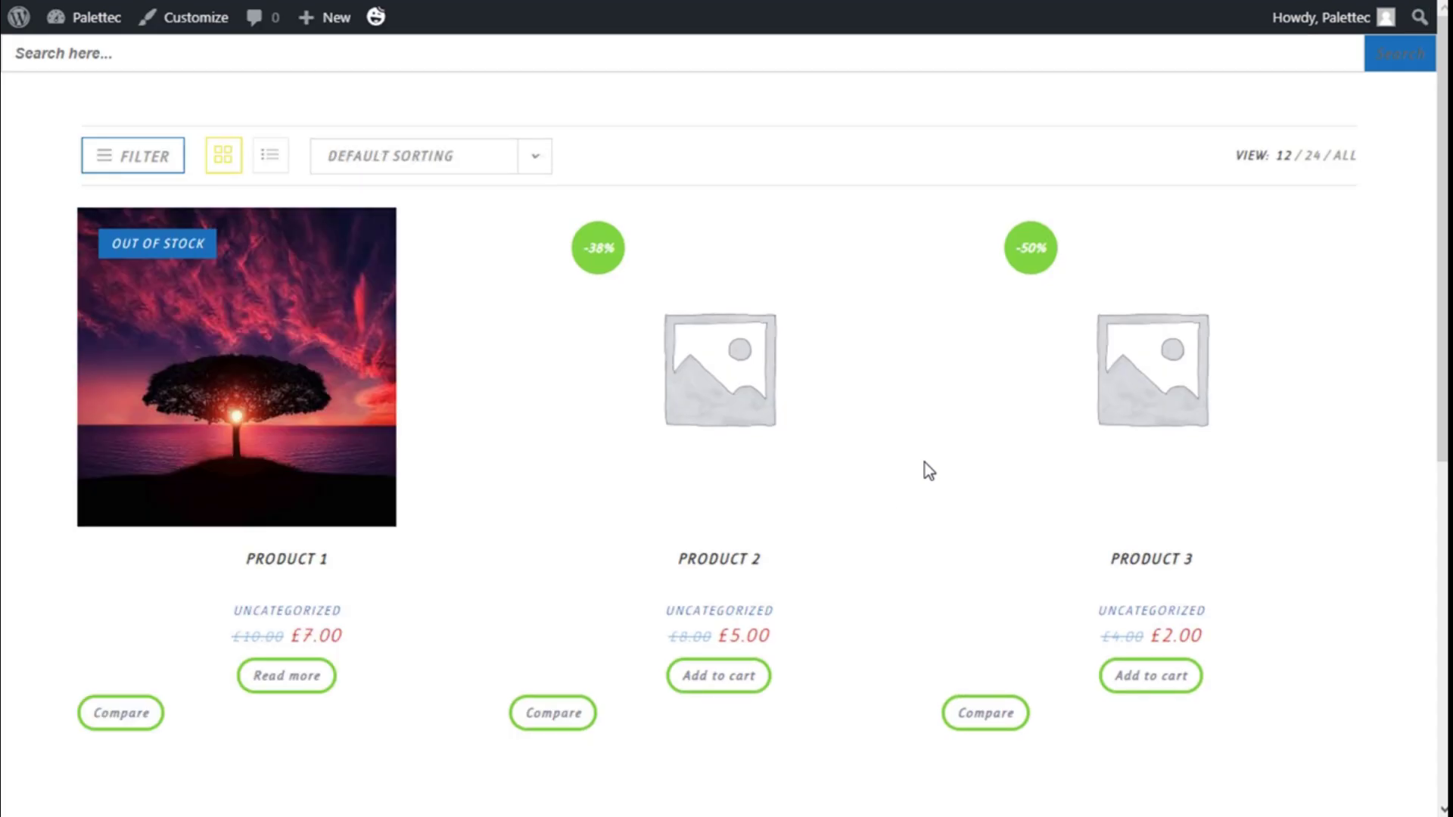
scroll(988, 287, "down", 3)
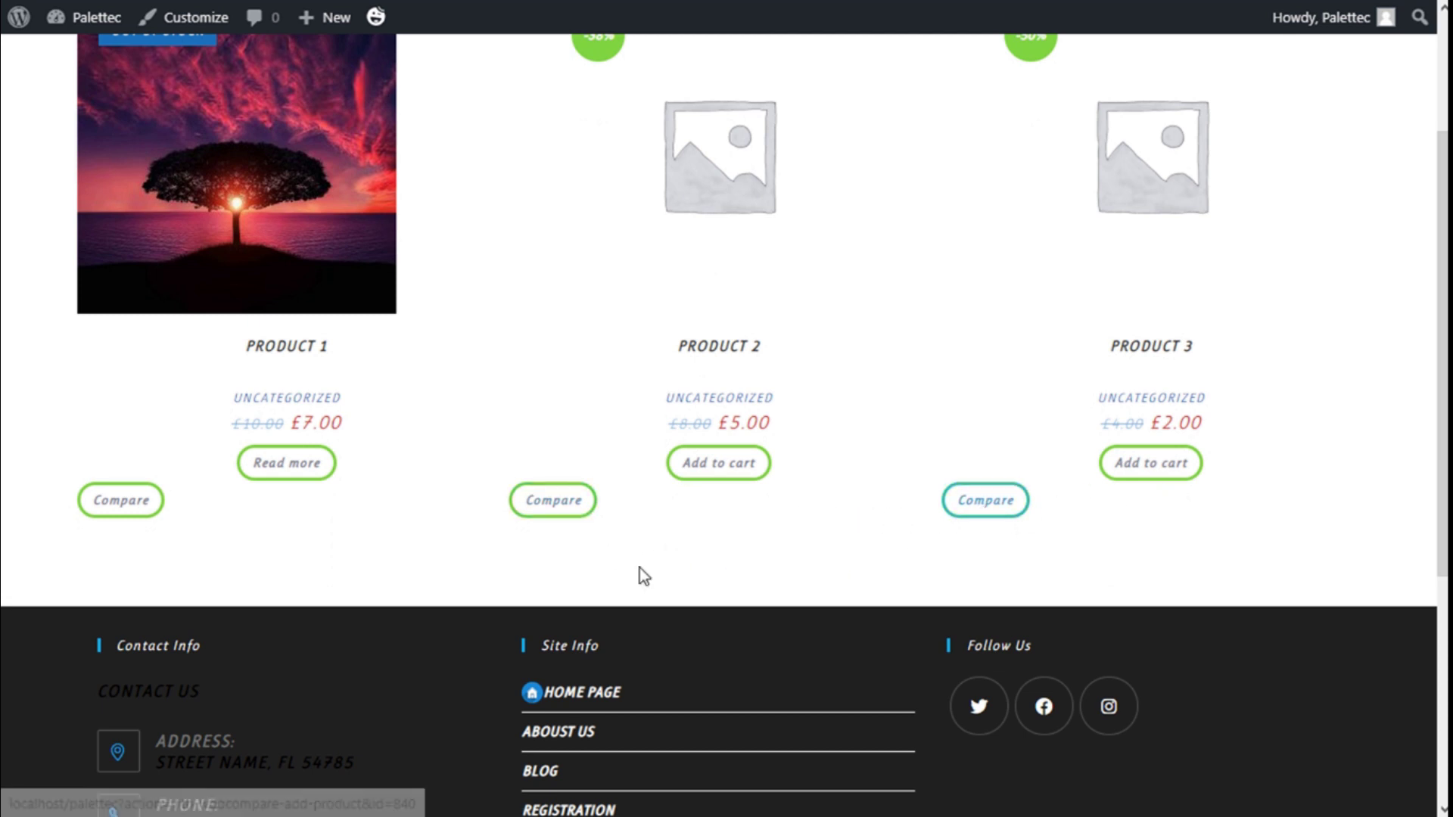
left_click(560, 501)
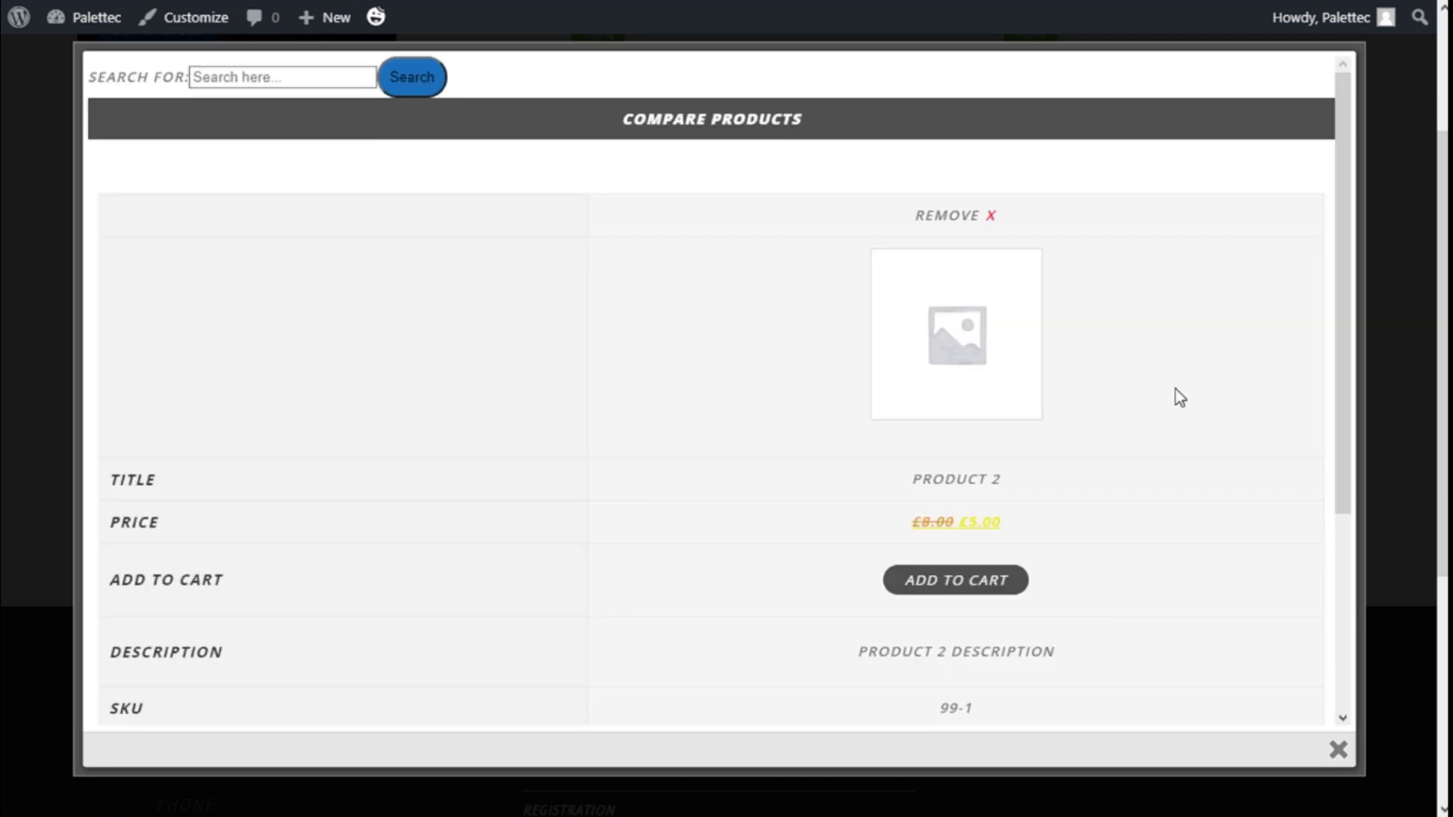
- Review Product 2's details in the Compare Products lightbox, then close it to return to the shop
scroll(1209, 314, "down", 3)
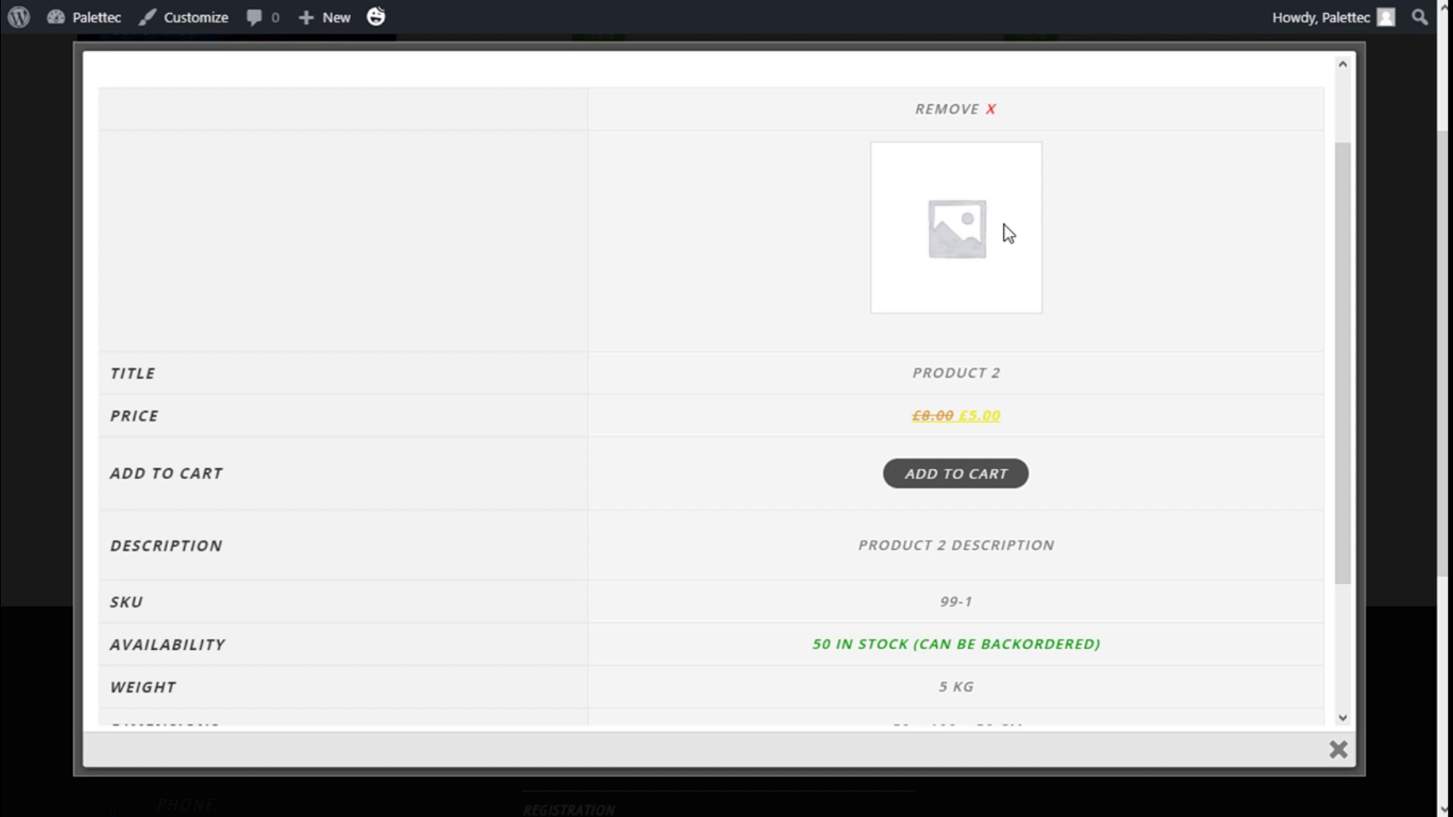
scroll(960, 318, "down", 5)
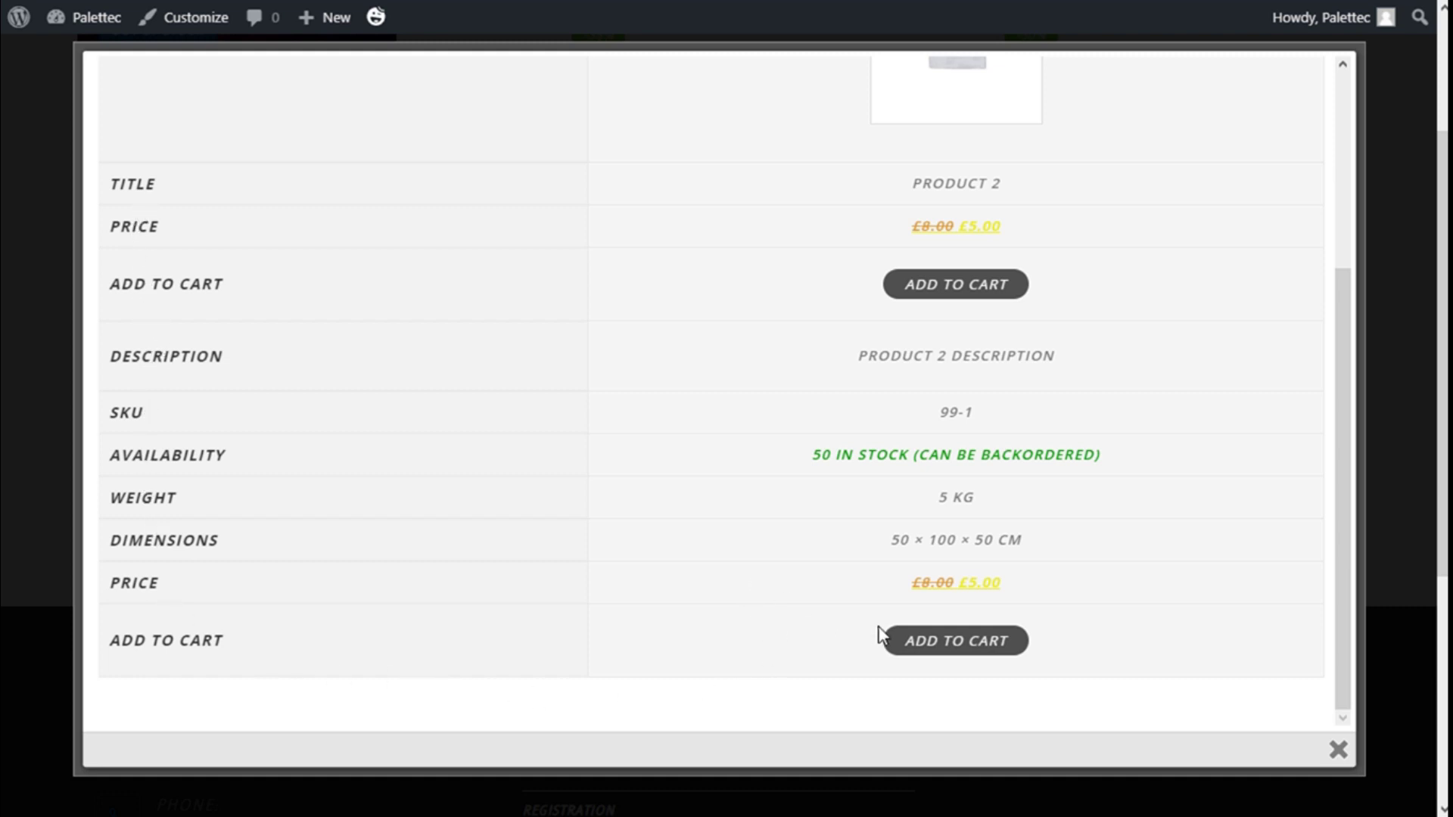
scroll(924, 552, "up", 2)
scroll(953, 402, "down", 2)
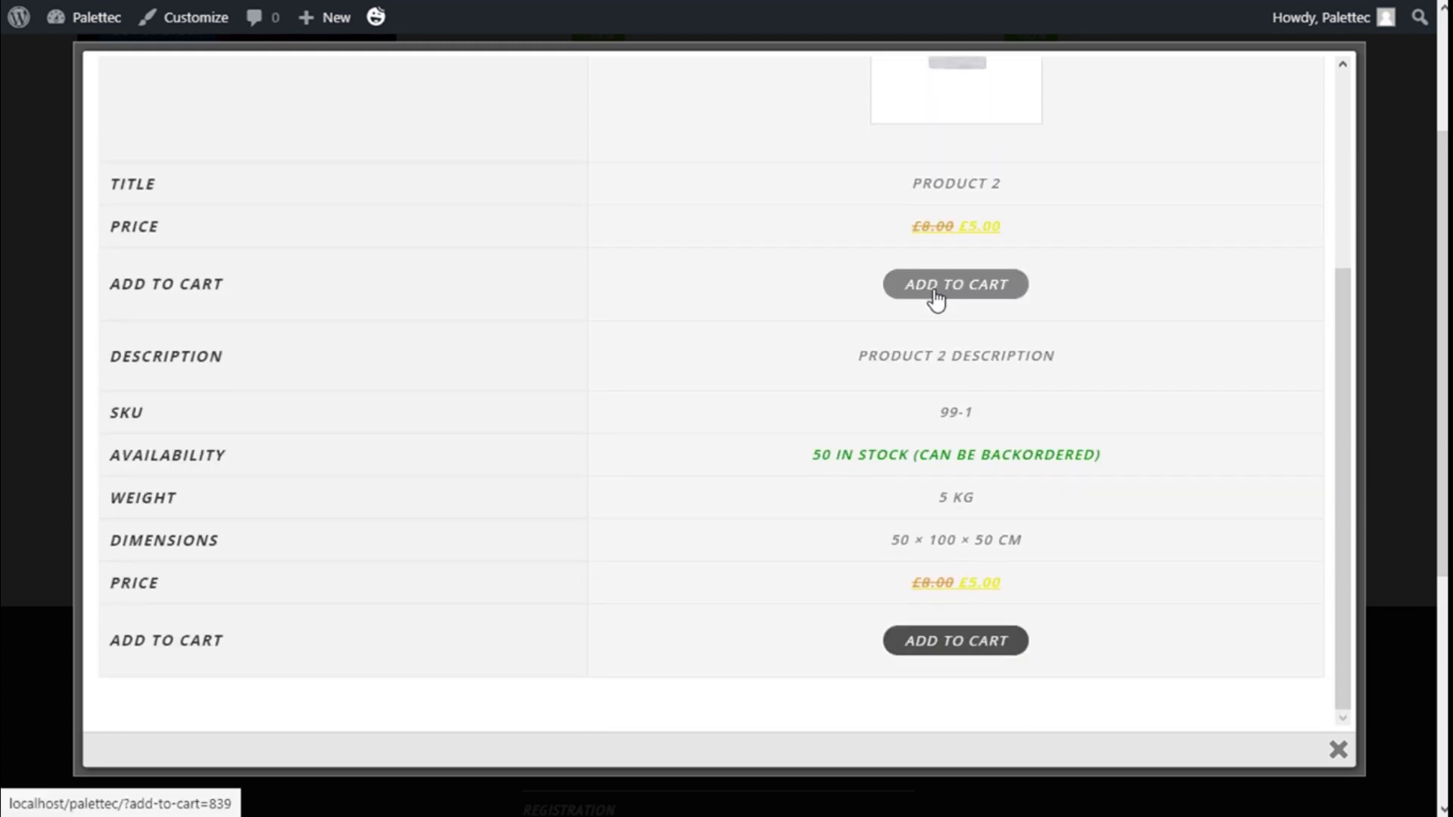
scroll(655, 416, "up", 5)
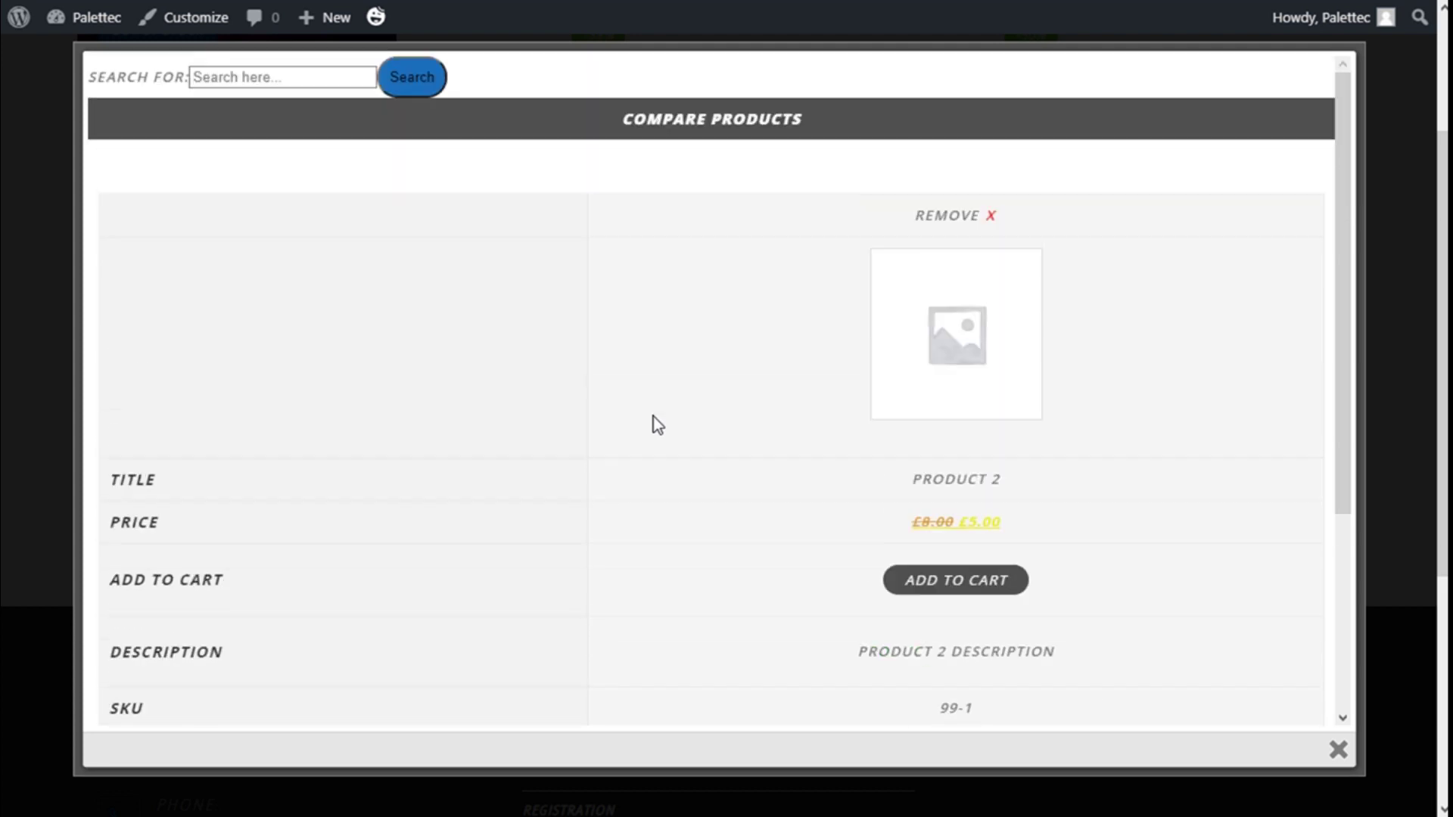
left_click(225, 84)
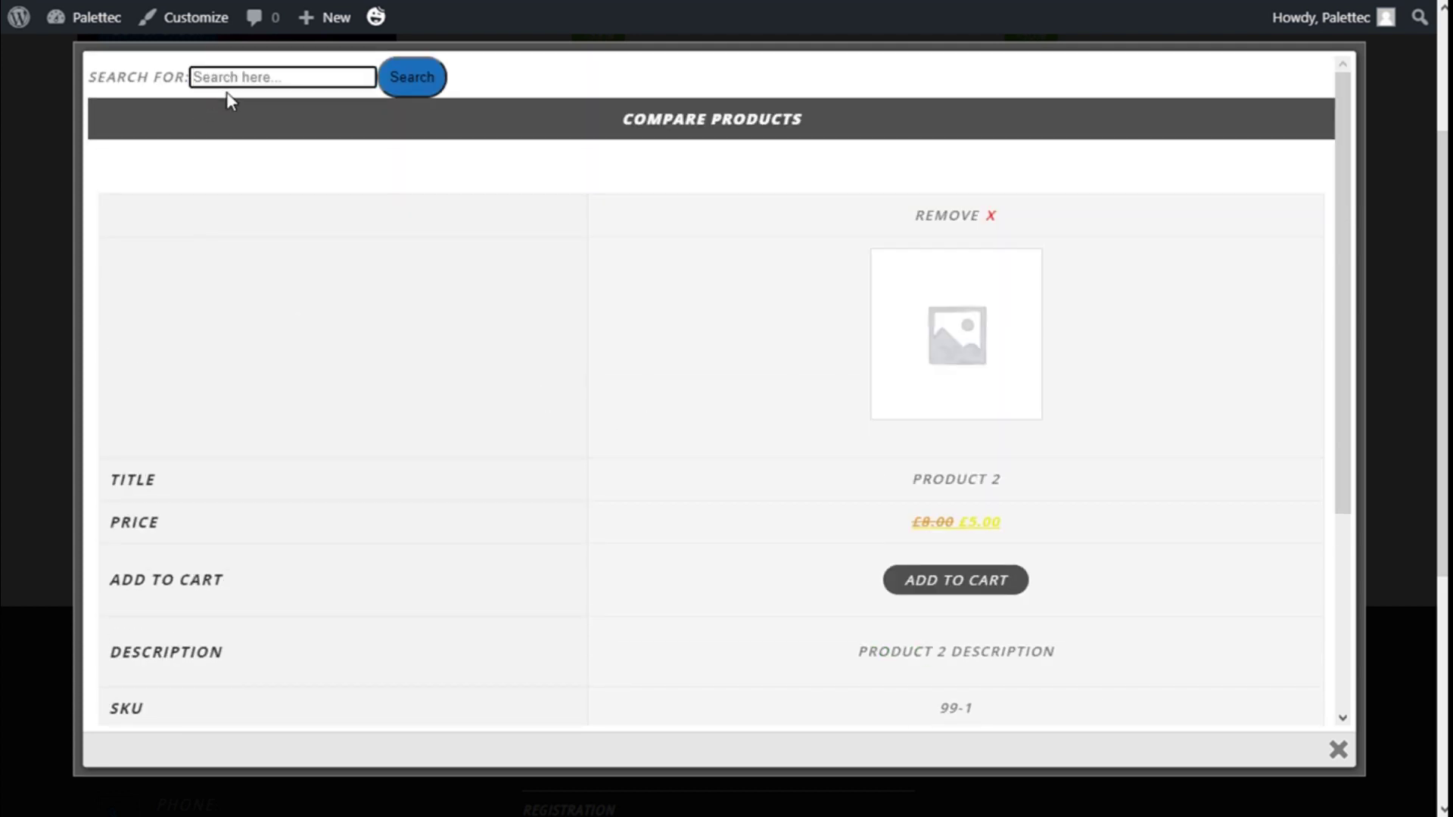
scroll(1029, 252, "down", 4)
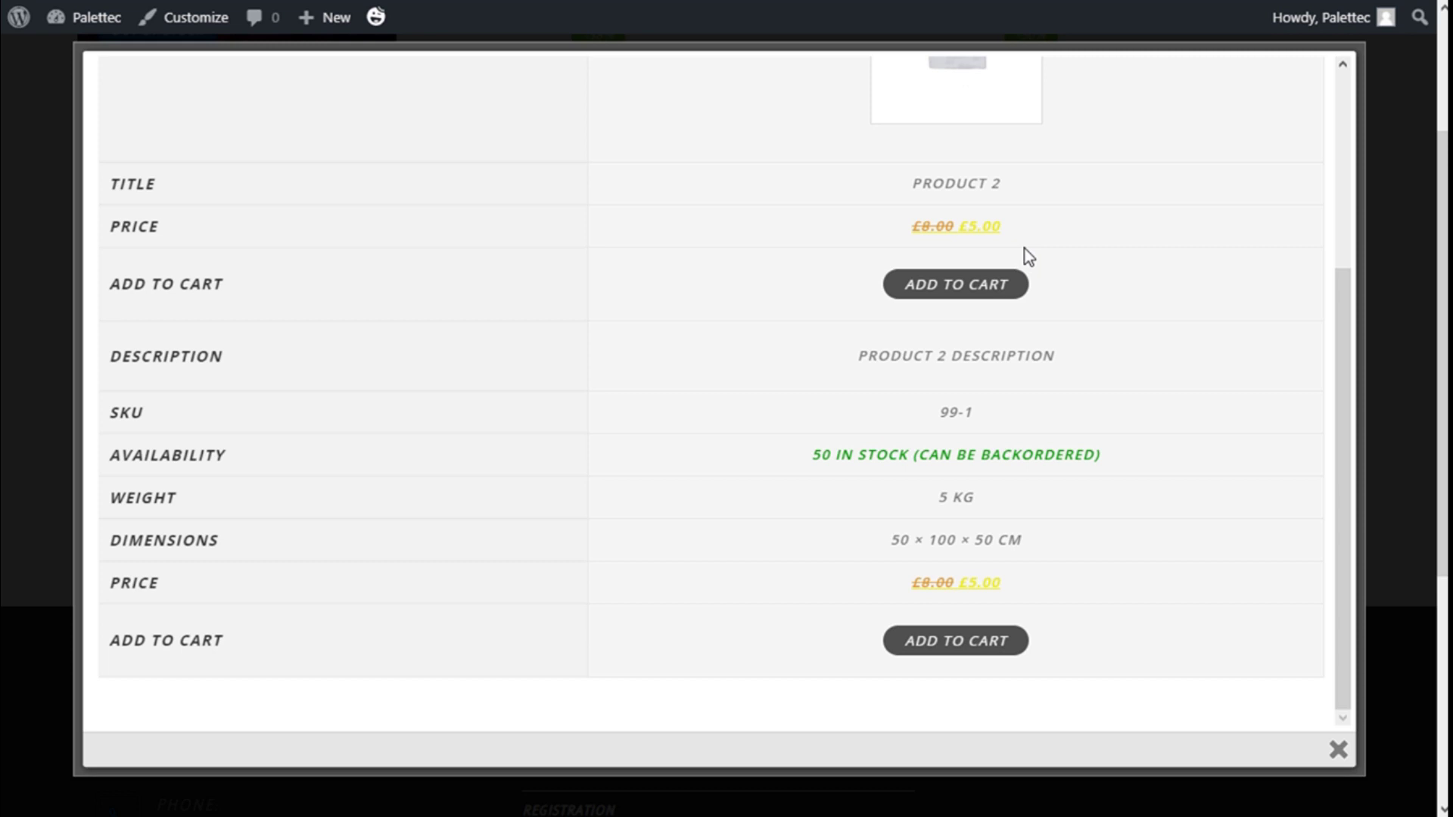
left_click(1337, 749)
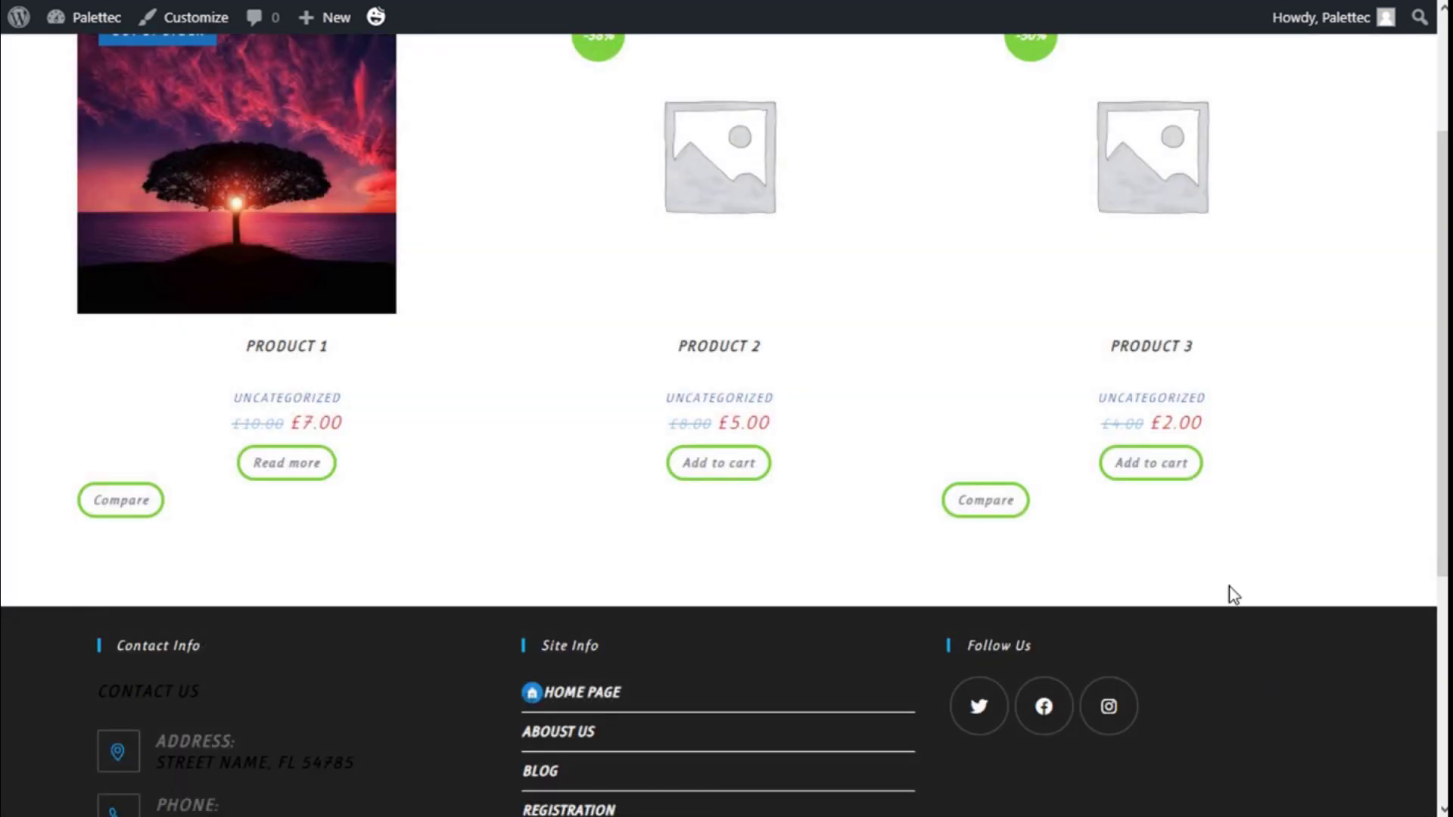
scroll(1210, 570, "up", 3)
- Add Product 3 to the comparison, review the two-product table, and close it
left_click(1001, 610)
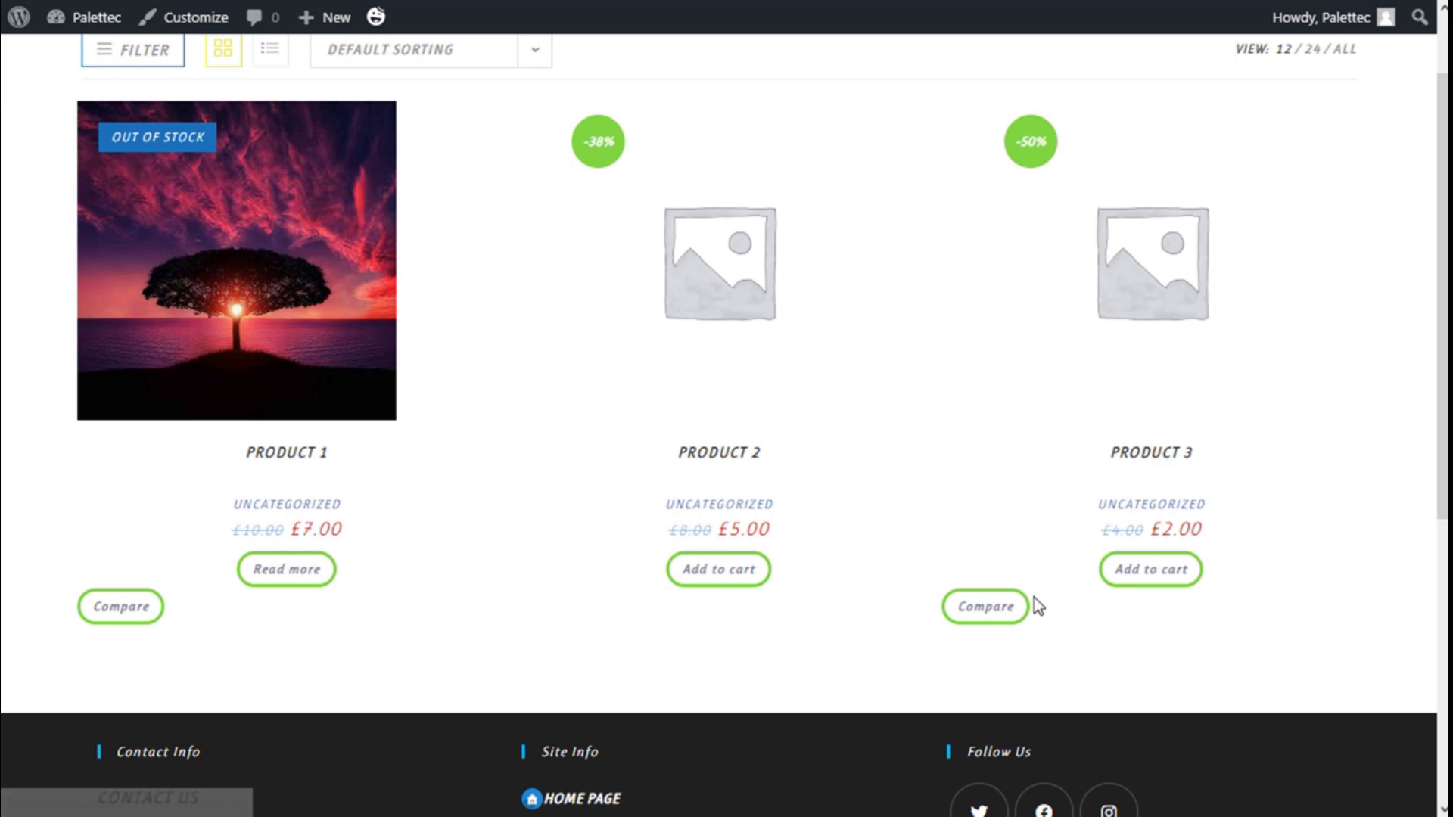
left_click(1003, 610)
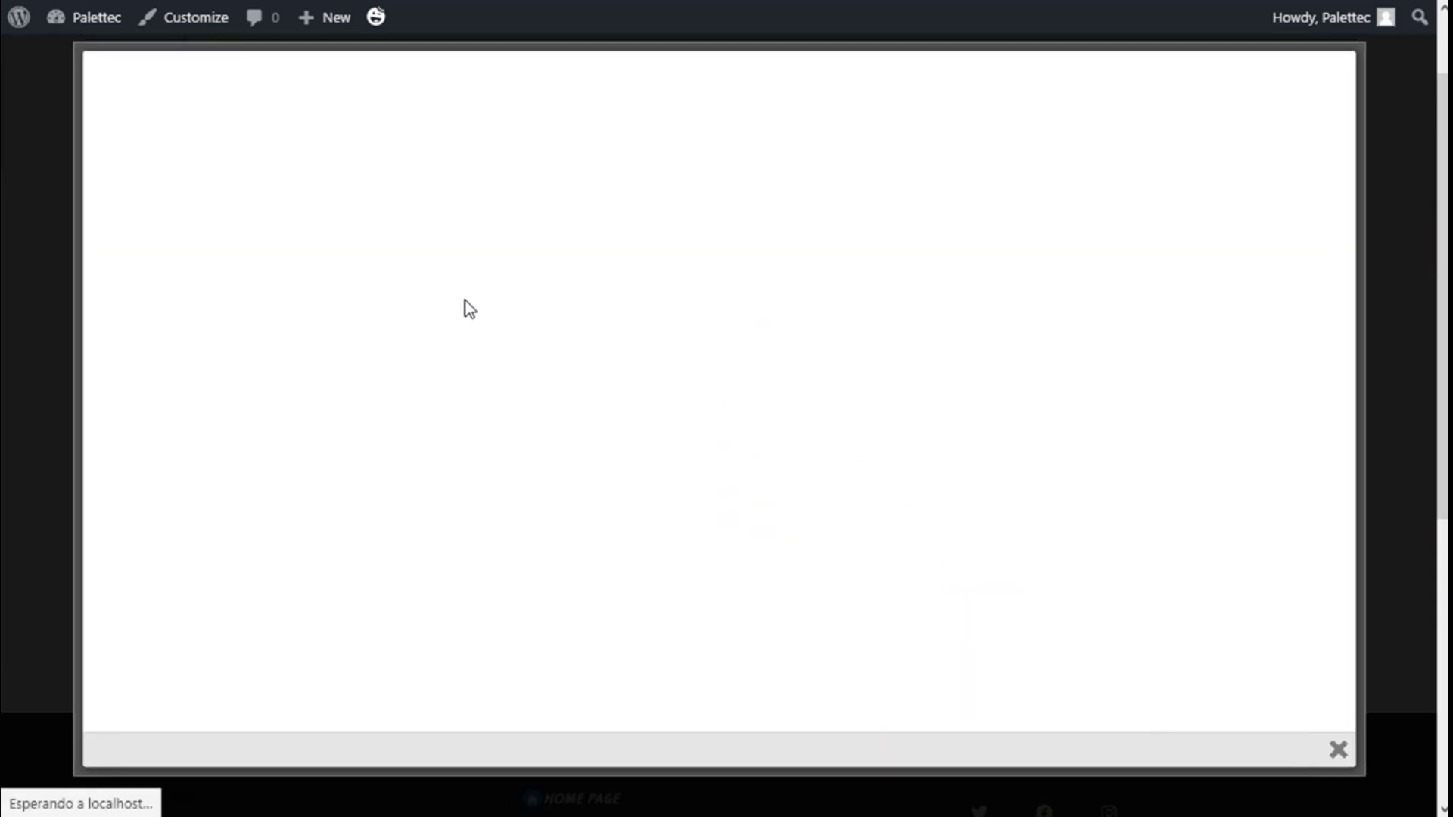
scroll(1041, 274, "down", 2)
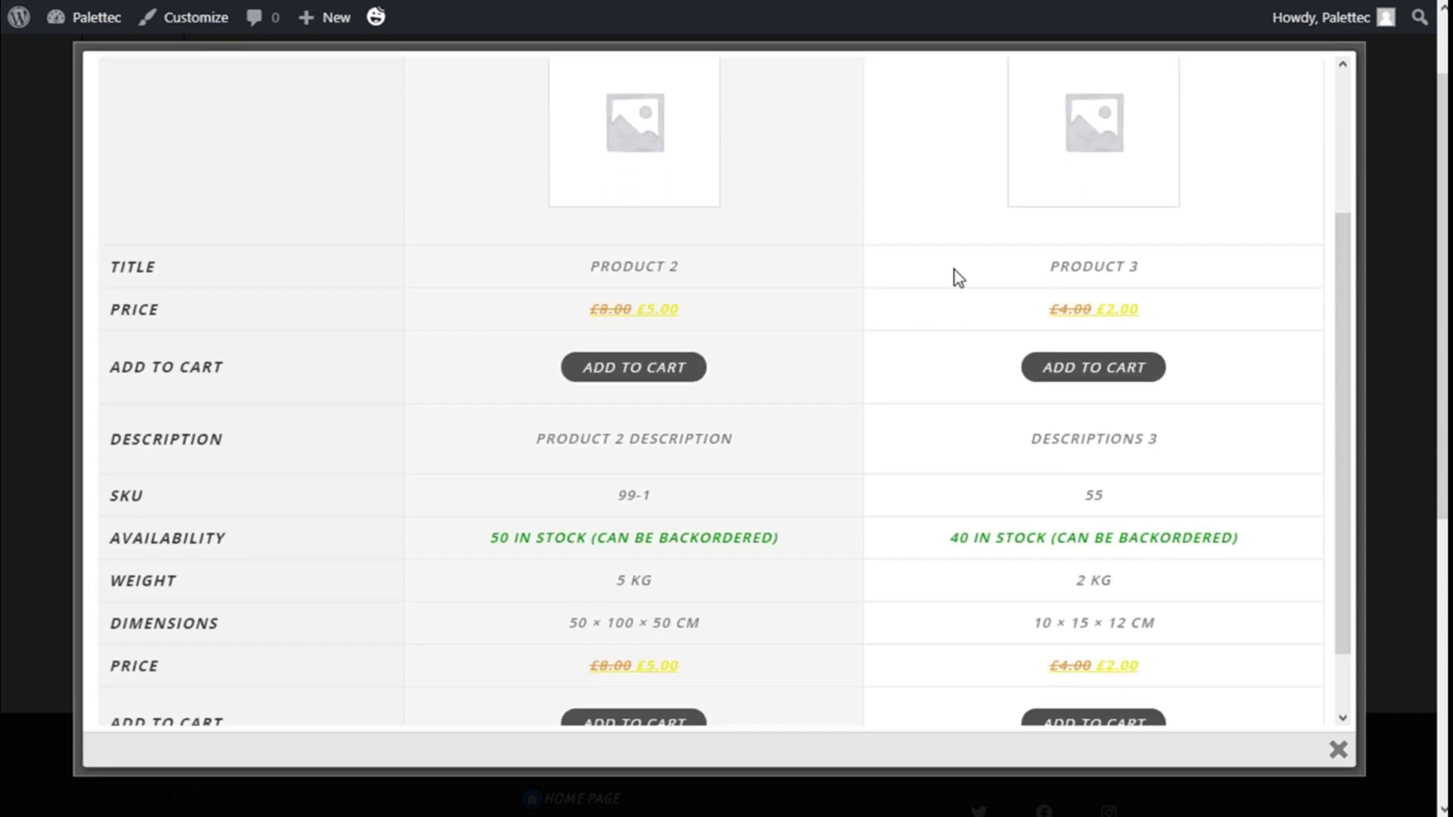
scroll(1218, 286, "down", 2)
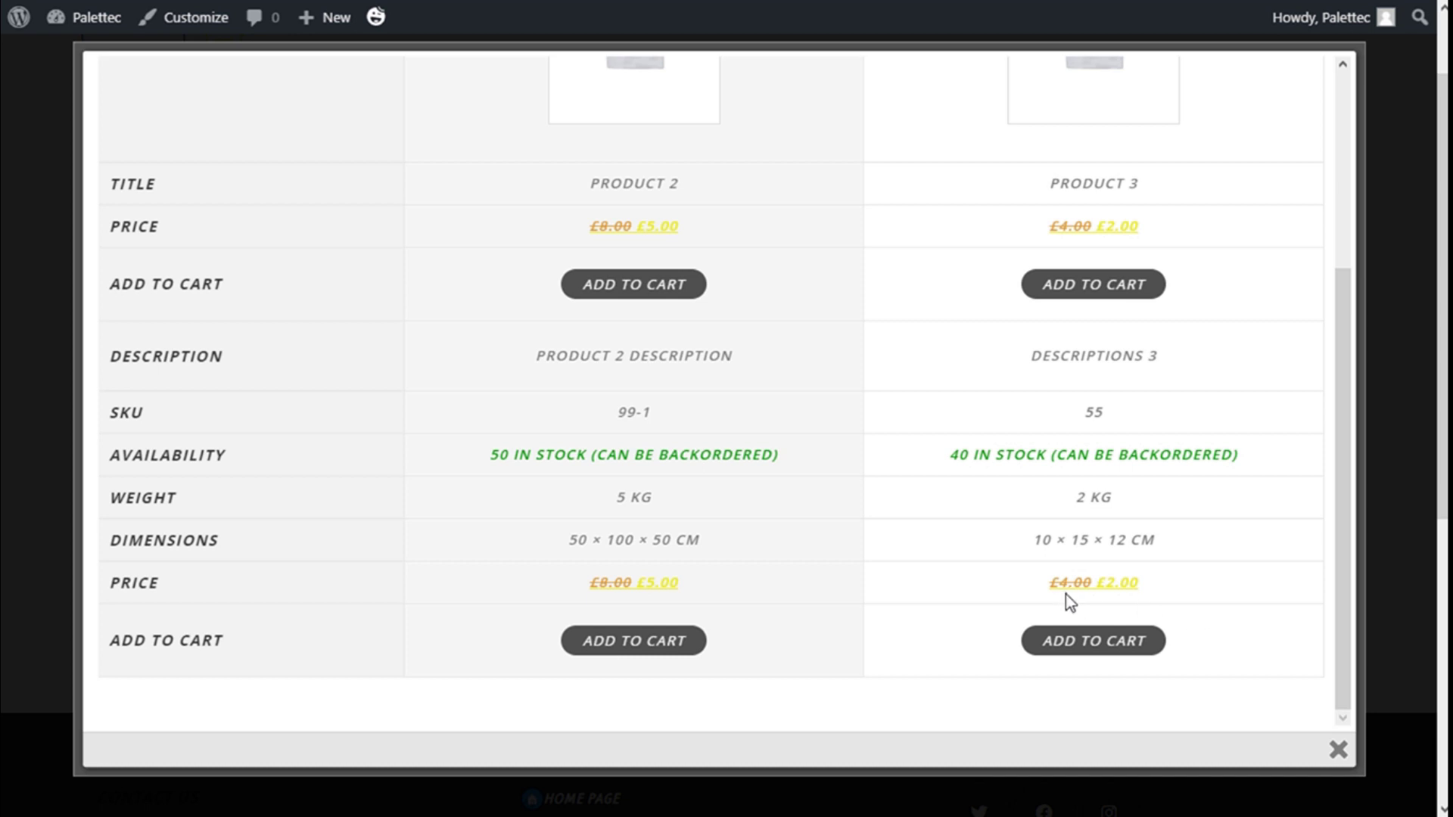
scroll(1069, 601, "up", 2)
scroll(1068, 602, "up", 3)
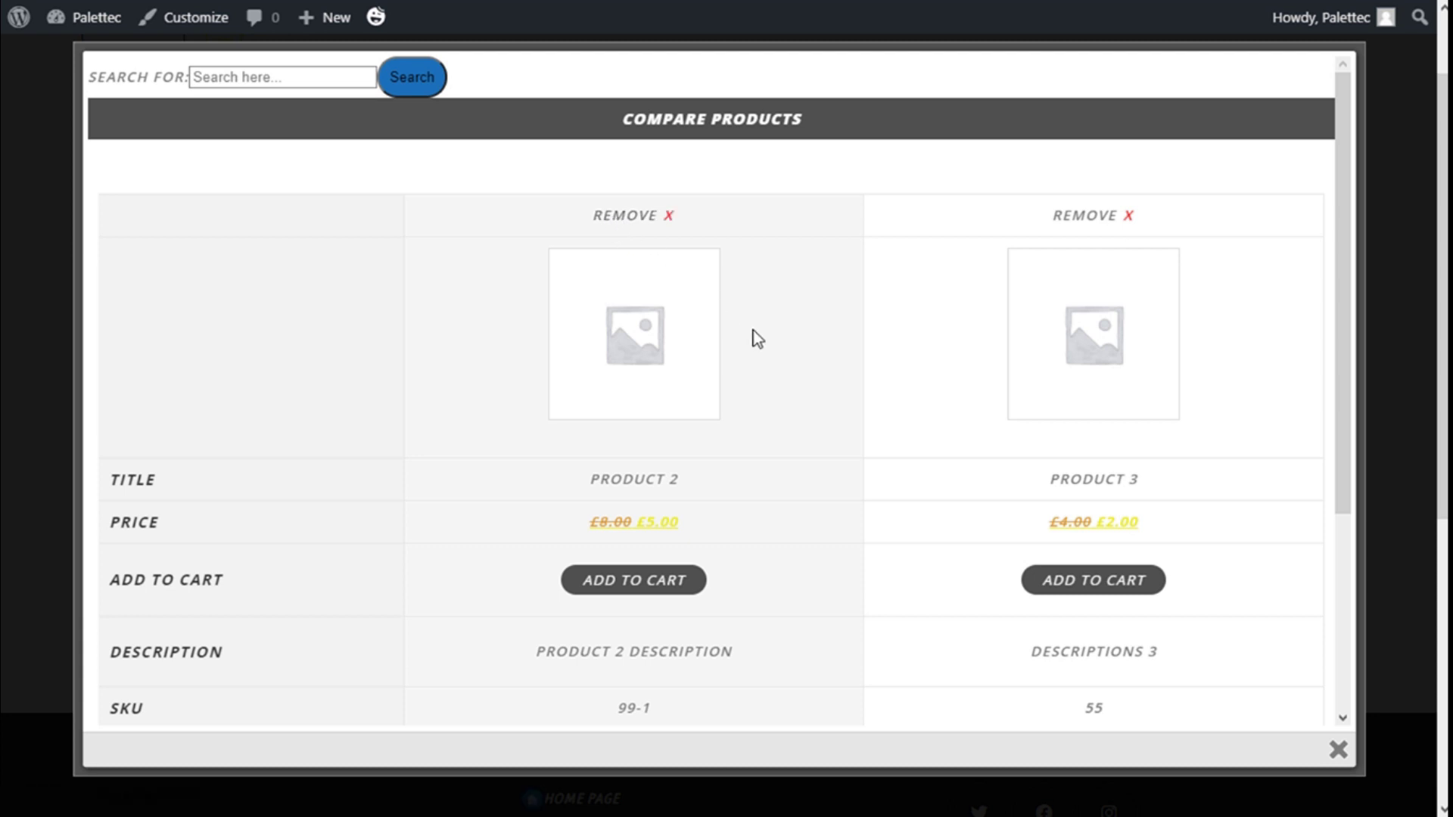
scroll(791, 272, "down", 4)
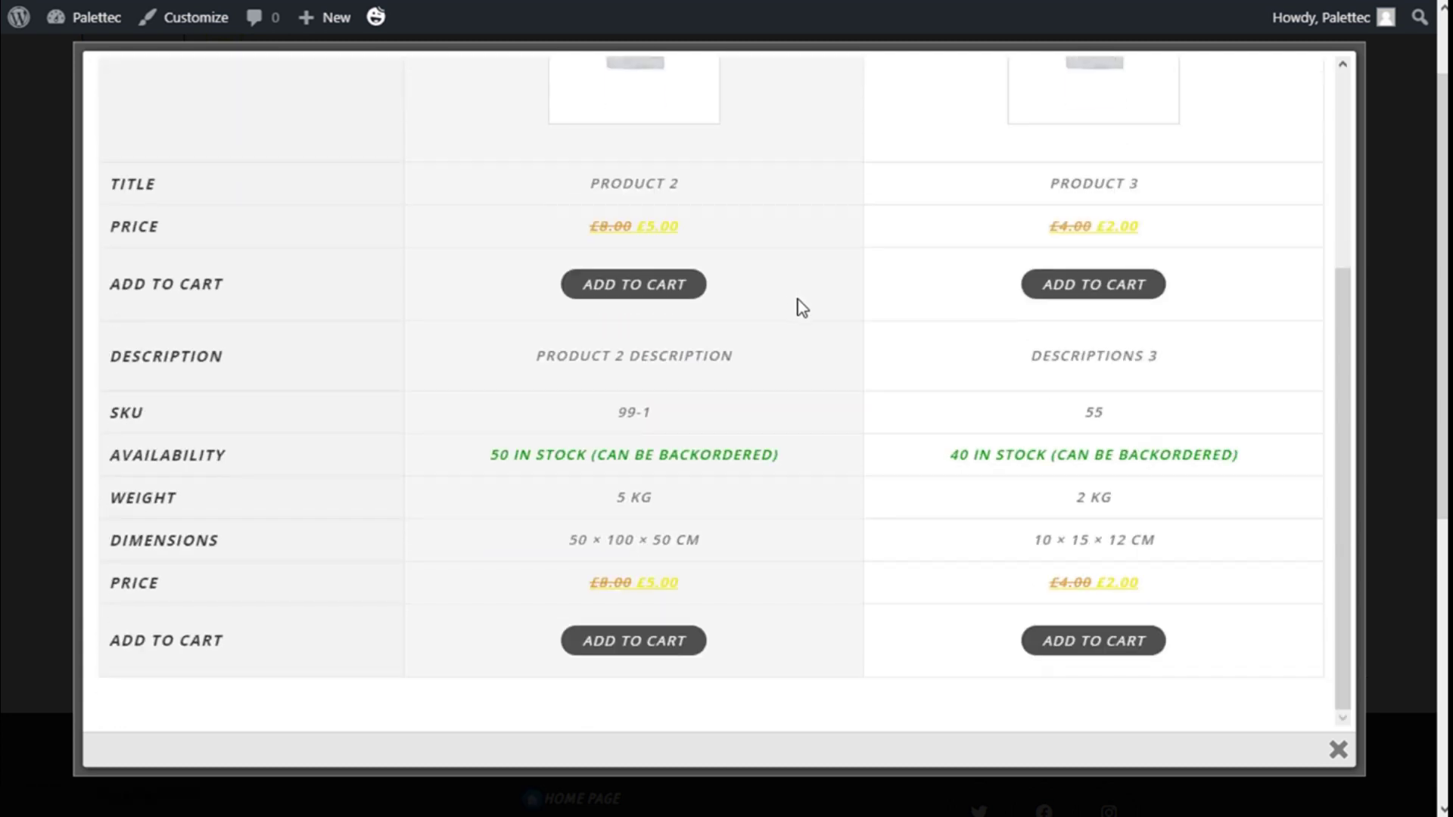
left_click(1337, 753)
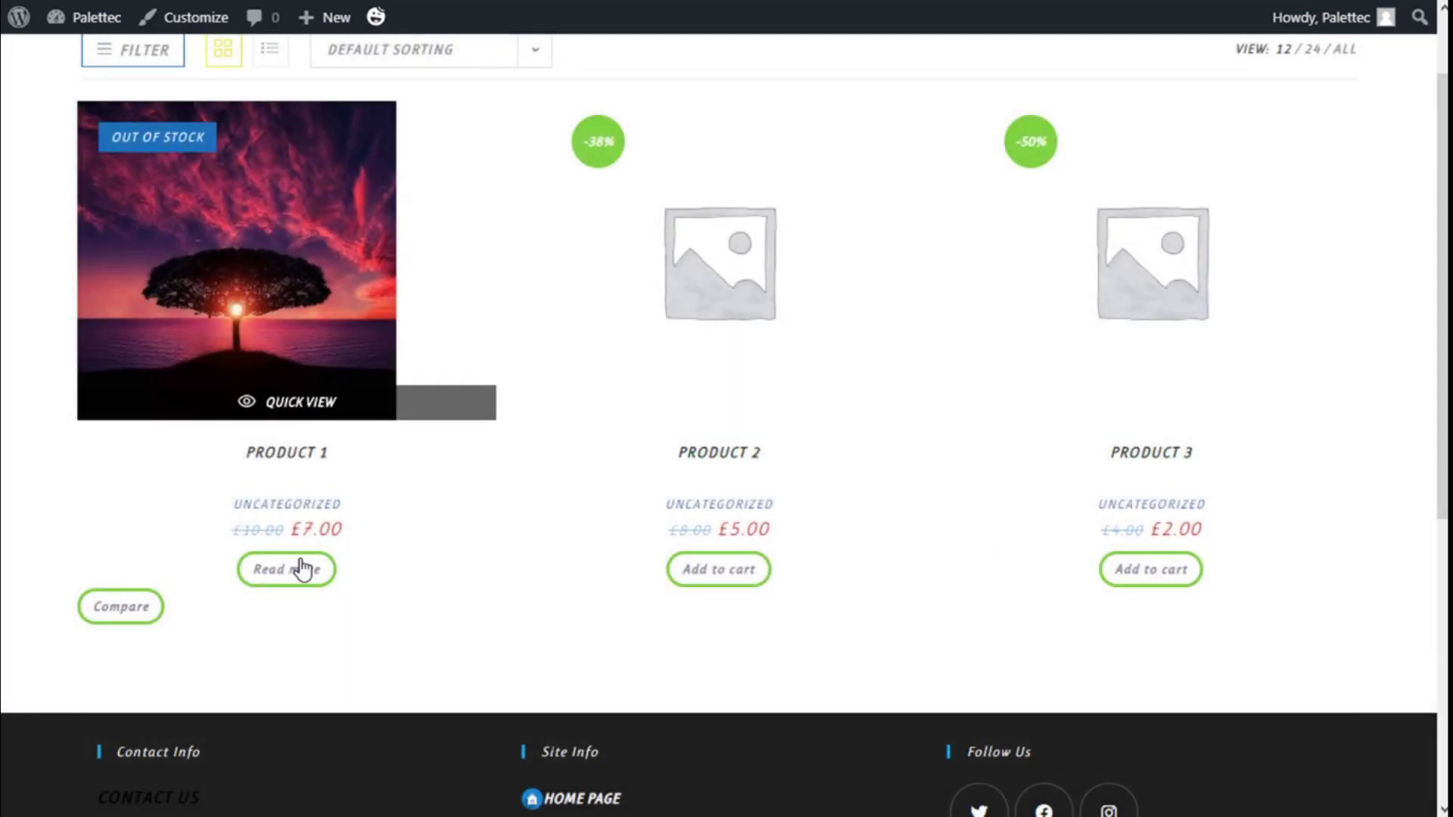
- Add Product 1, review all three columns, close the lightbox, and open Product 2's page
left_click(101, 615)
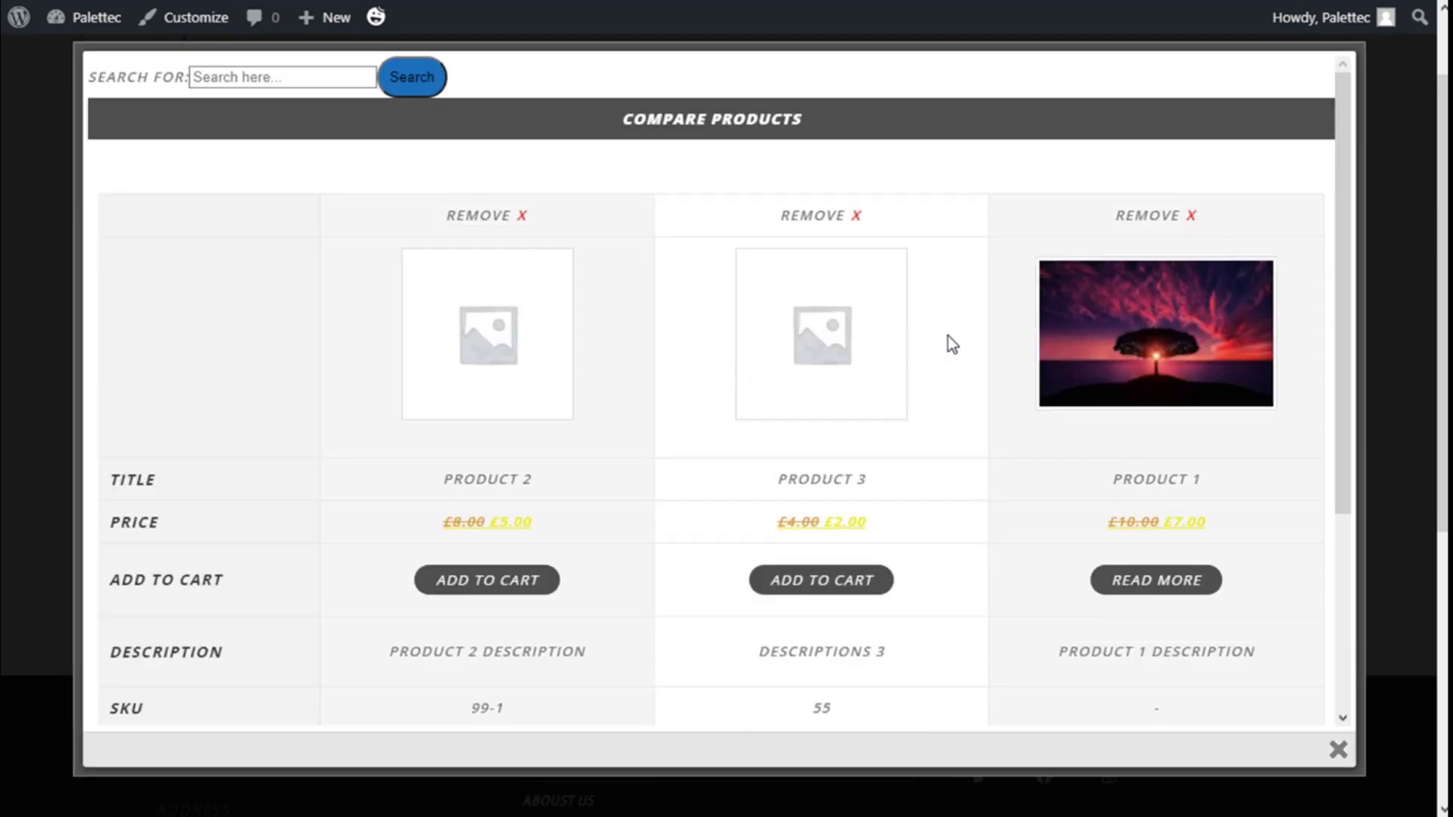
scroll(947, 337, "down", 4)
scroll(951, 344, "up", 4)
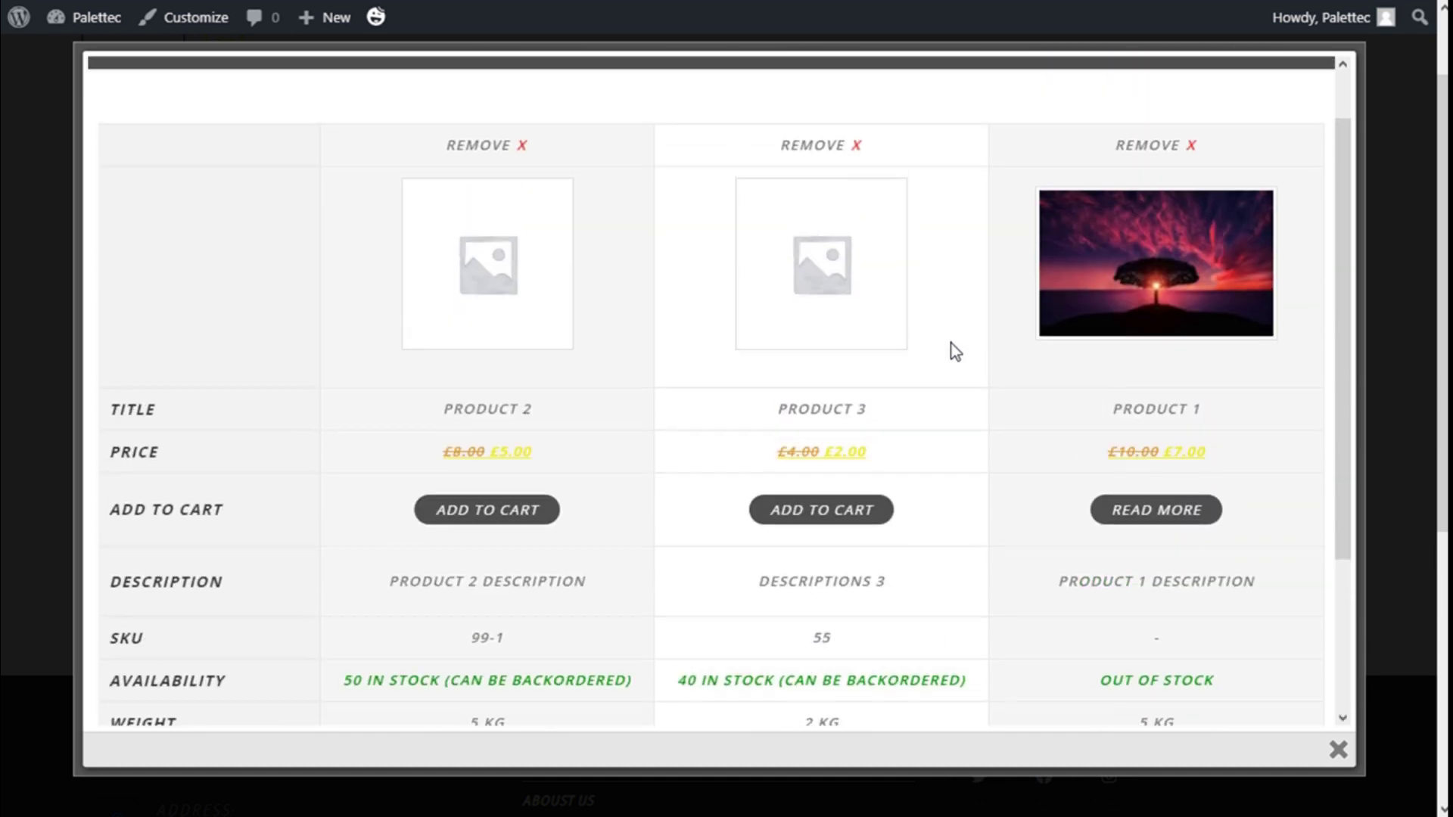
scroll(1041, 412, "down", 4)
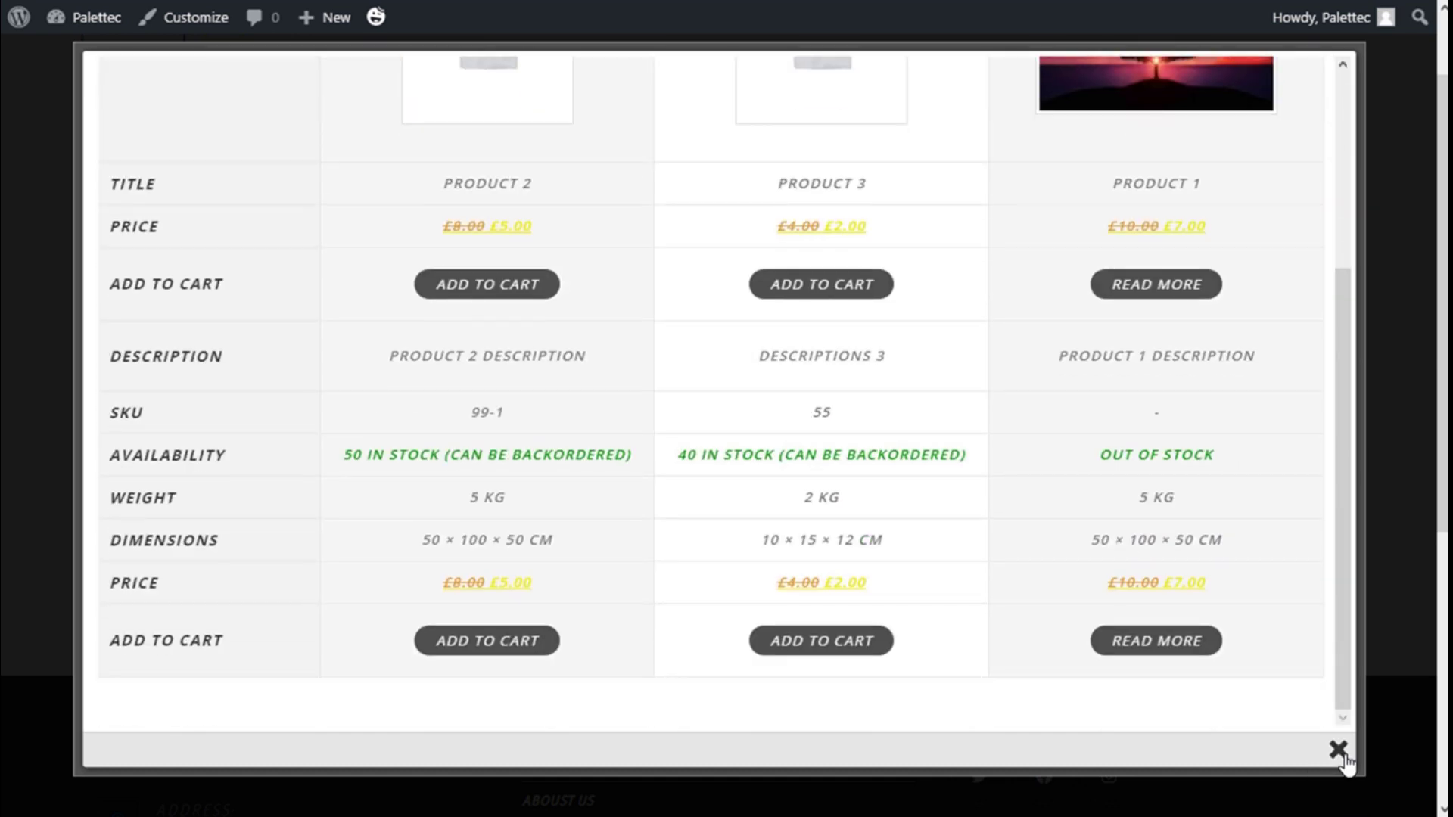
left_click(1337, 749)
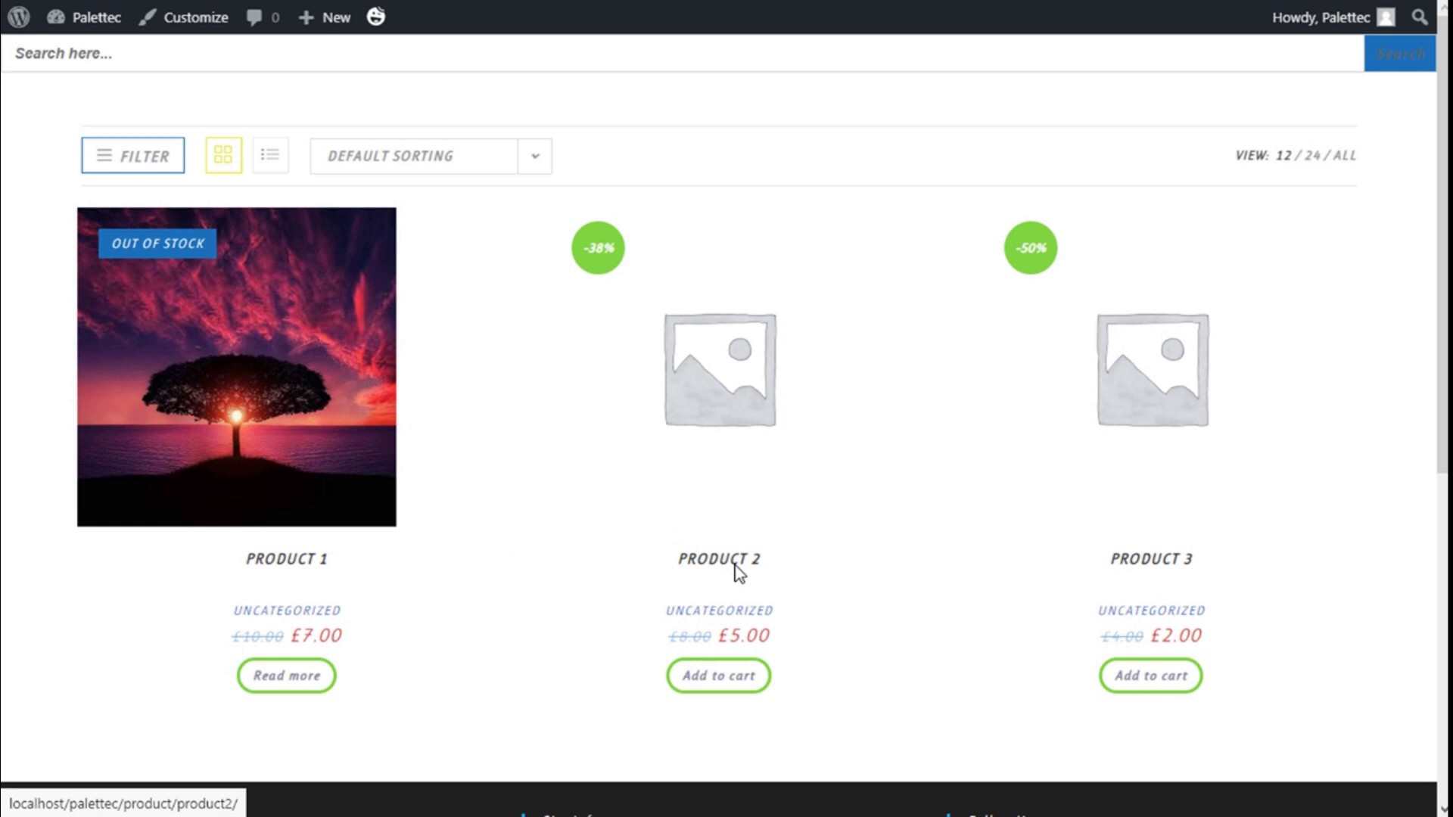
left_click(737, 569)
- Click the yellow Compare button on Product 2's own product page
scroll(826, 337, "down", 3)
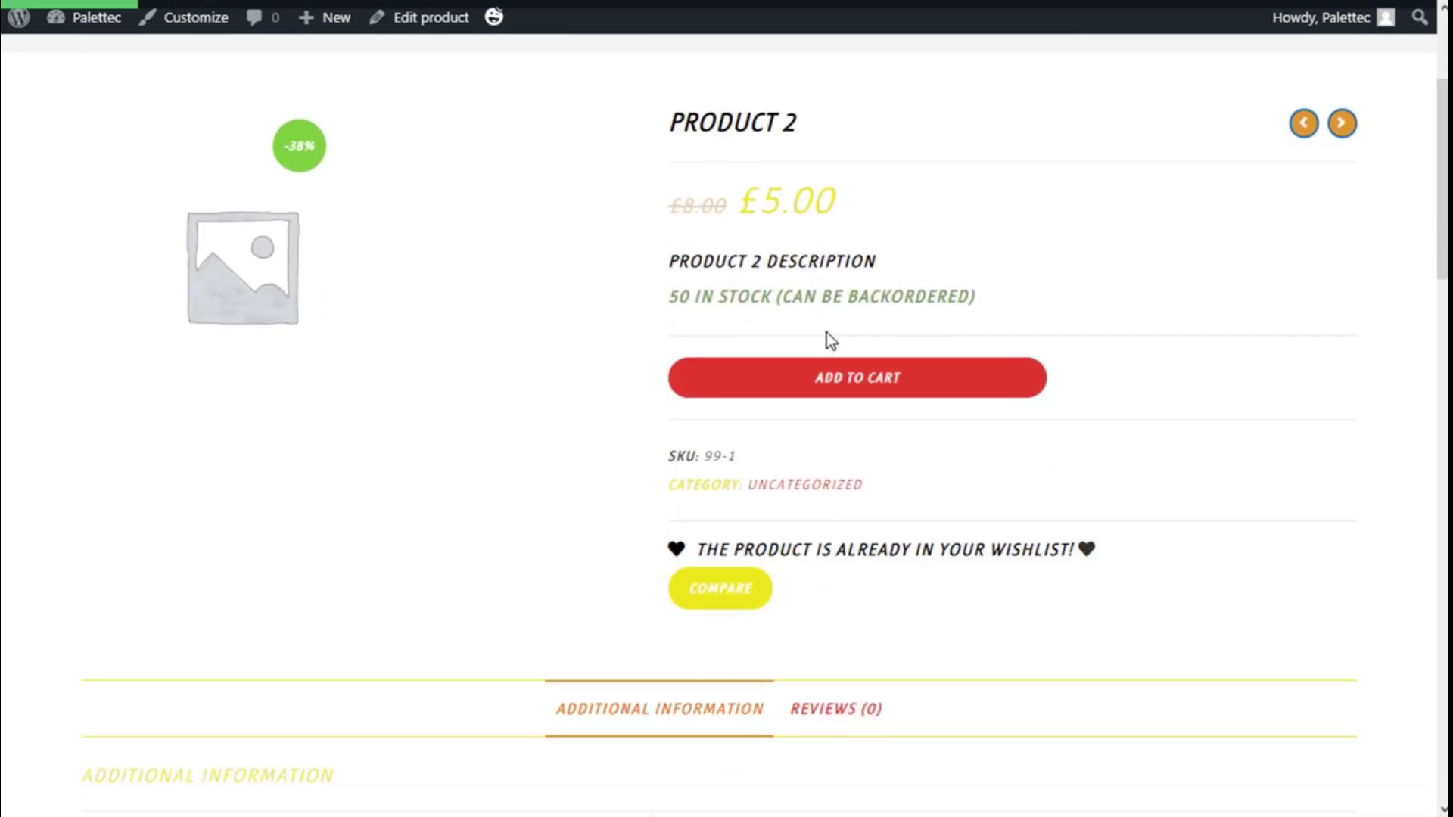
scroll(830, 341, "down", 2)
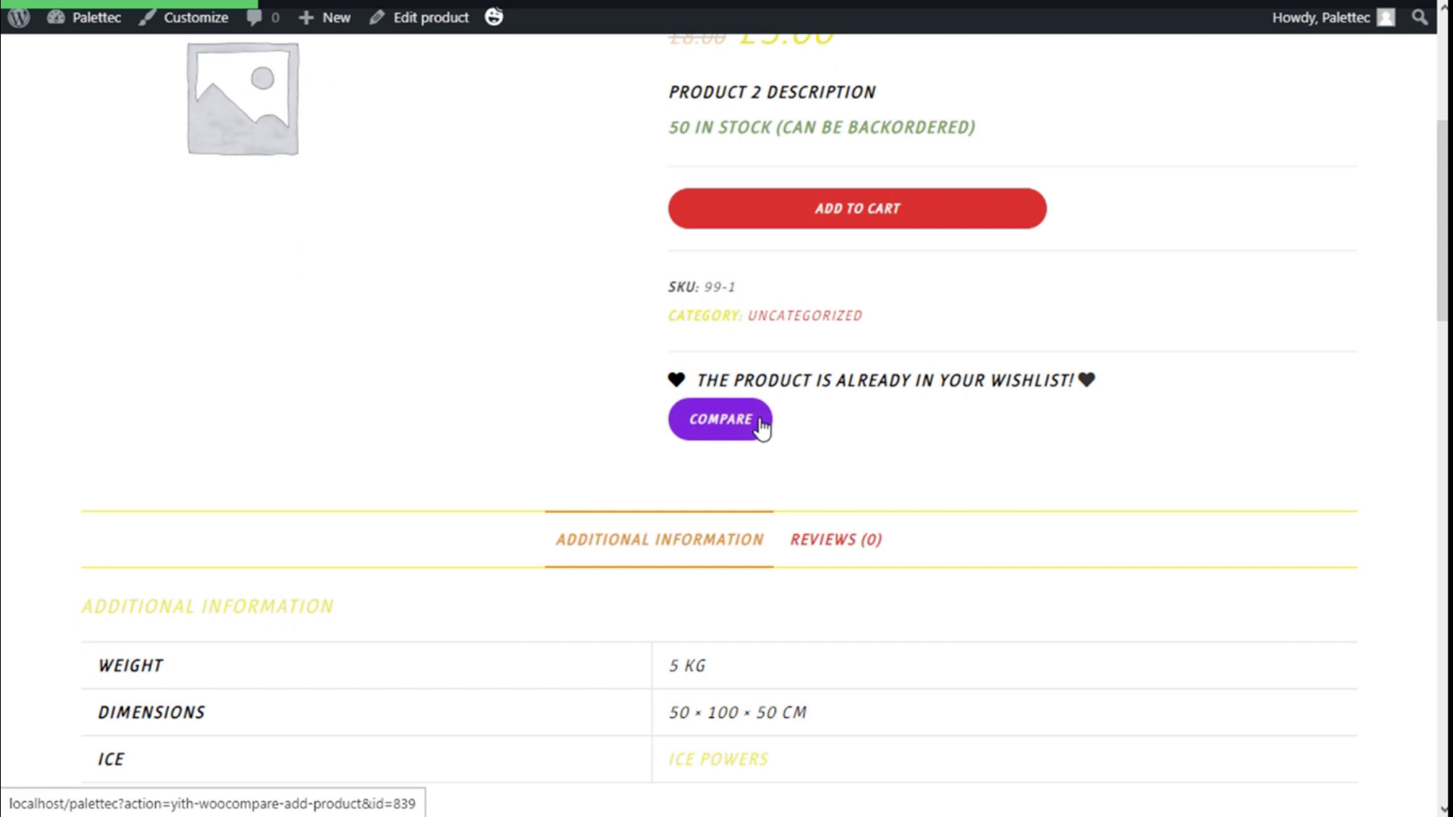
left_click(761, 428)
scroll(1192, 425, "down", 3)
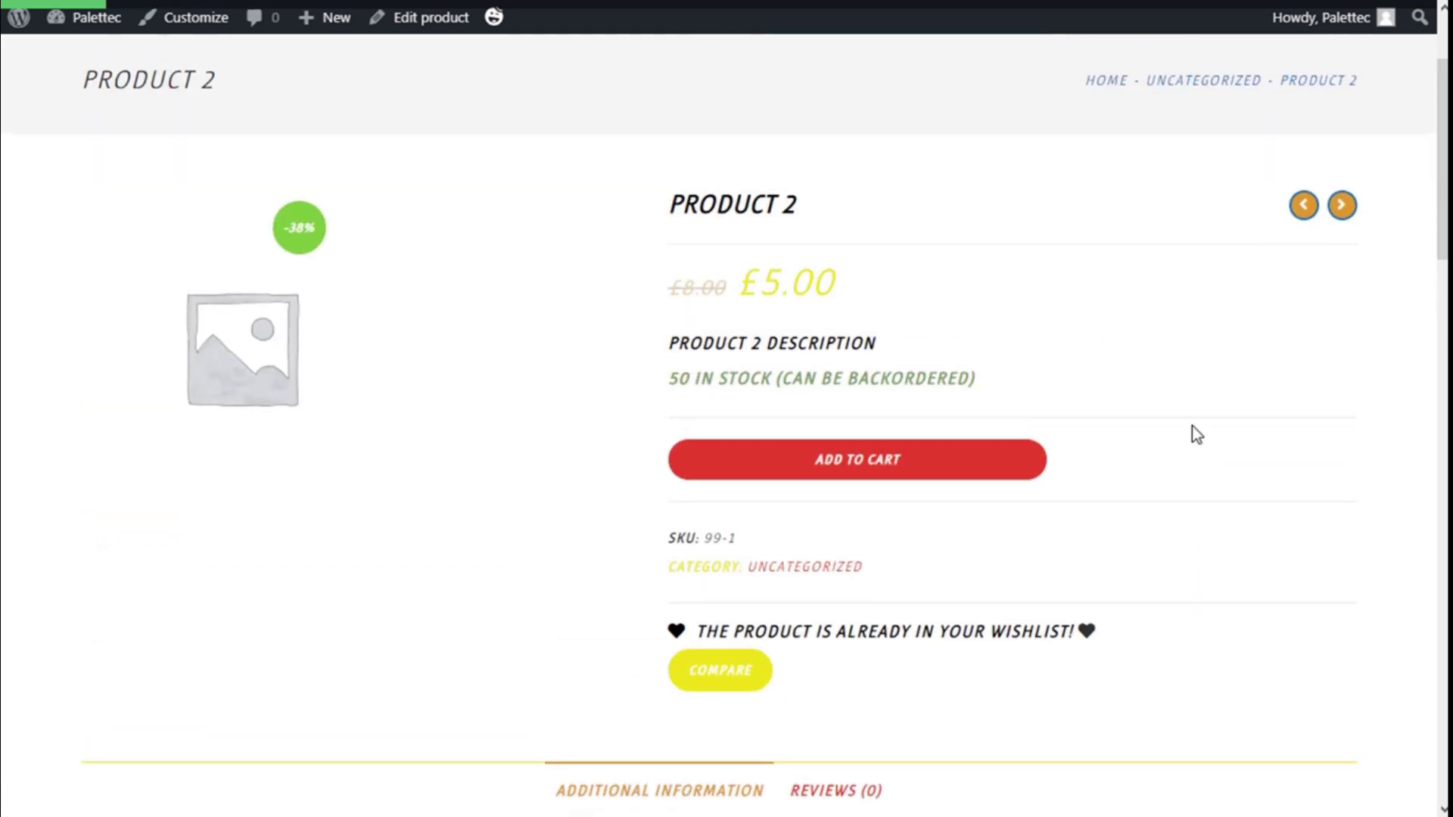